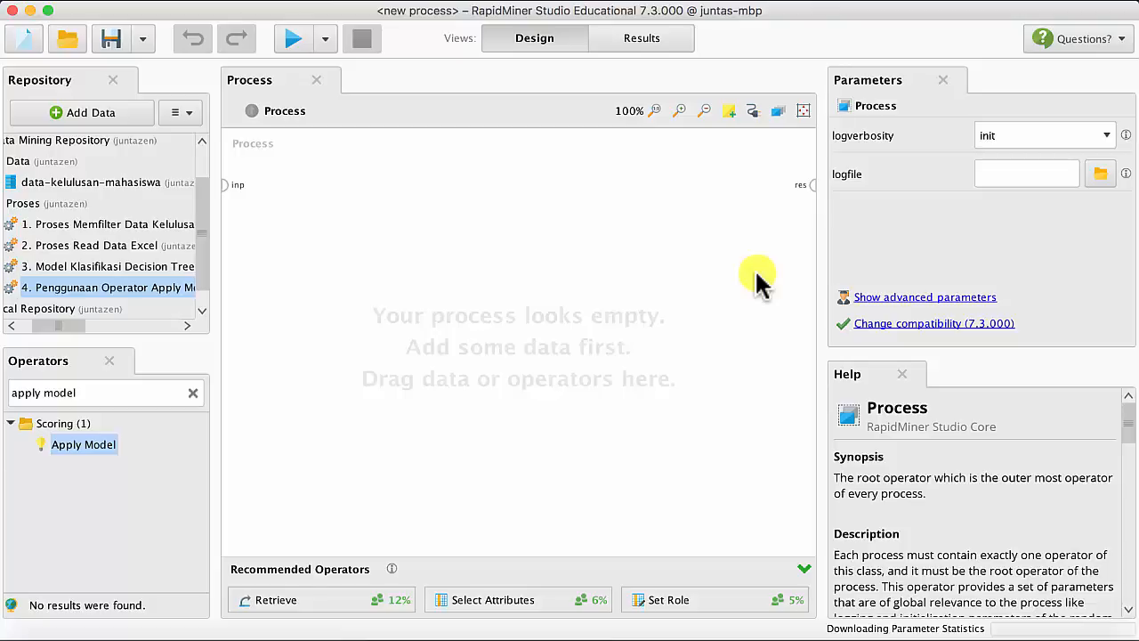
Widen the Repository area and open the process "3. Model Klasifikasi Decision Tree".
{"action": "left_click_drag", "start_coordinate": [214, 258], "coordinate": [251, 260]}
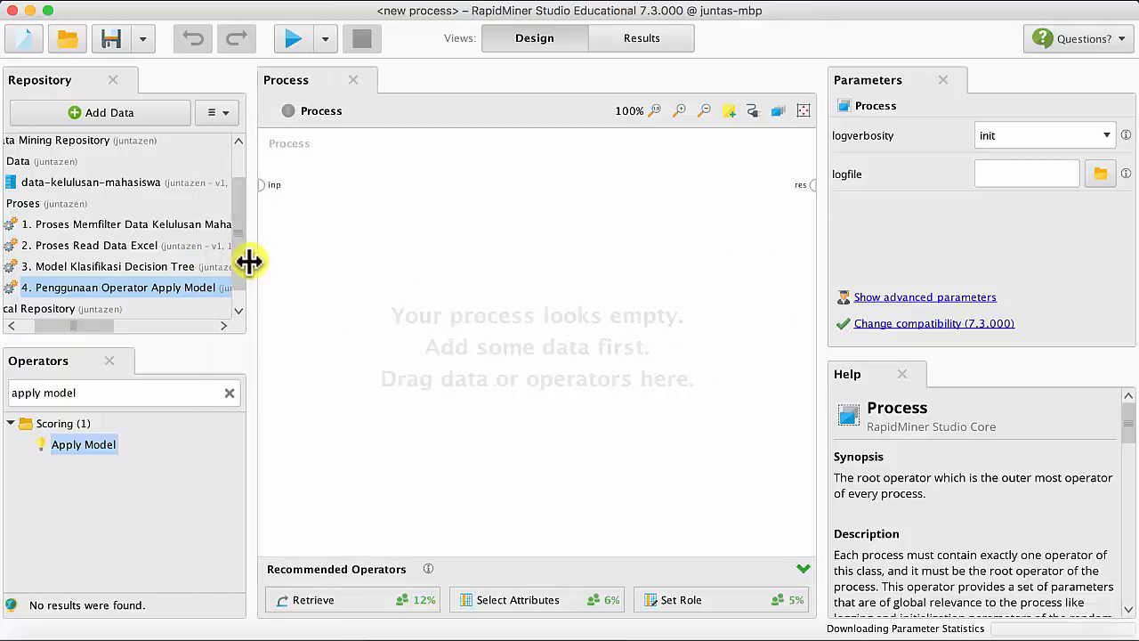
{"action": "double_click", "coordinate": [114, 267]}
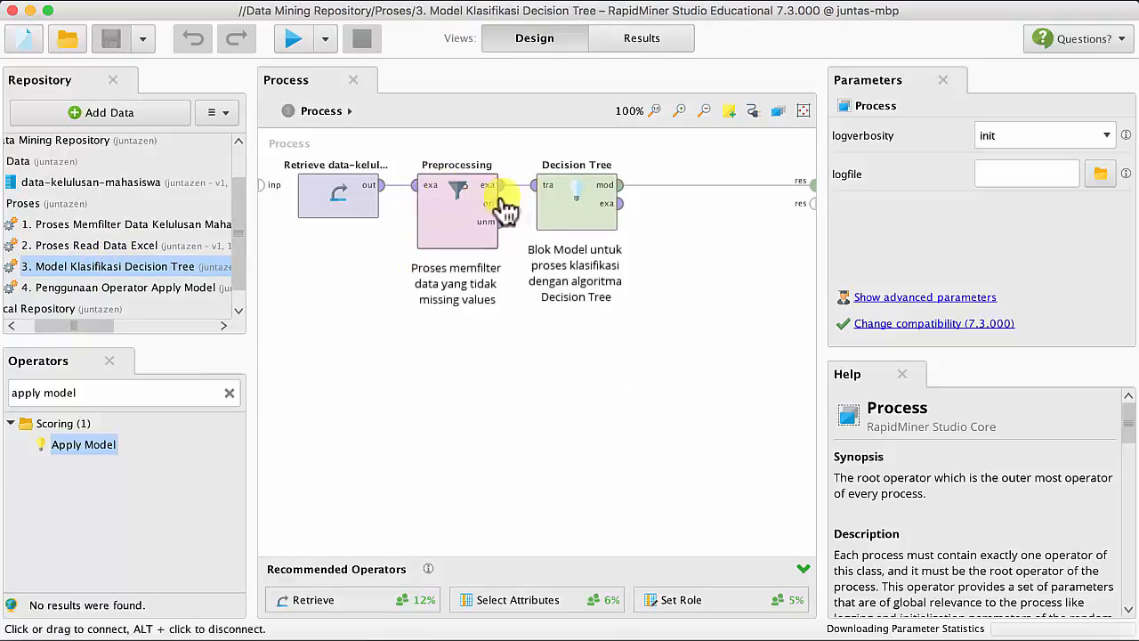
Examine the metadata of the Retrieve operator's output, including each attribute's role, name, type and missing values.
{"action": "mouse_move", "coordinate": [382, 188]}
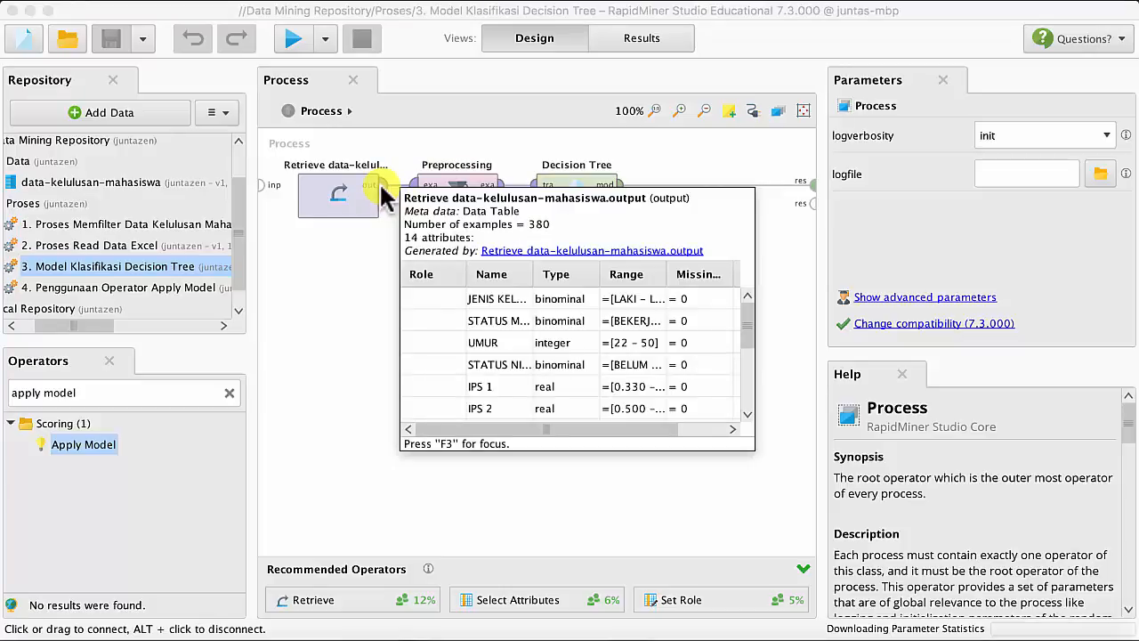
{"action": "key", "text": "F3"}
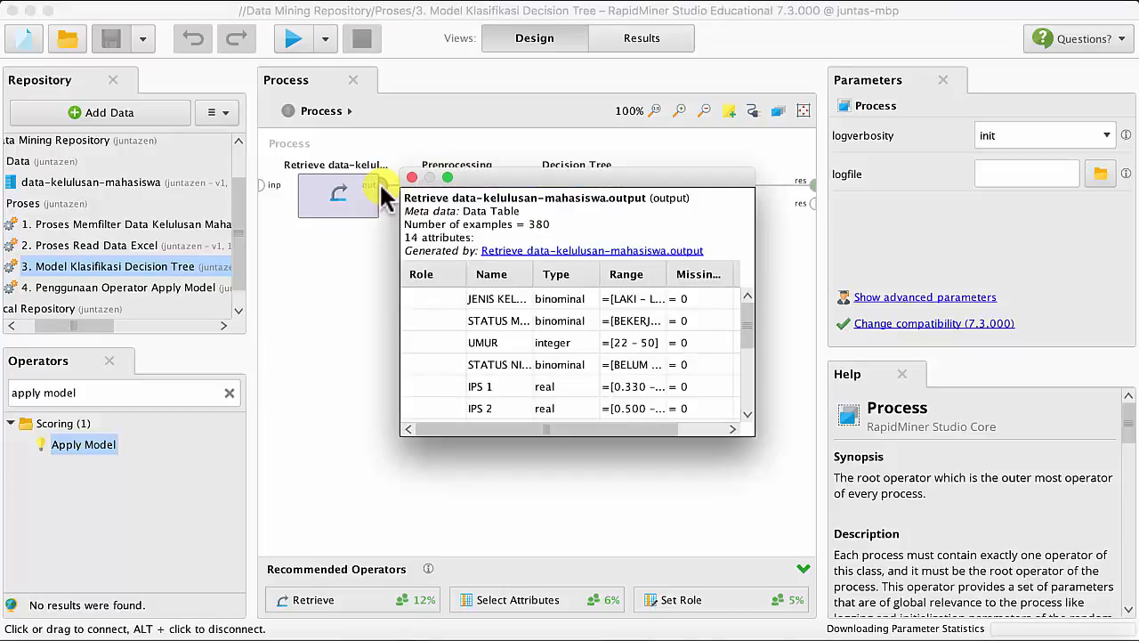
{"action": "left_click_drag", "start_coordinate": [530, 185], "coordinate": [517, 216]}
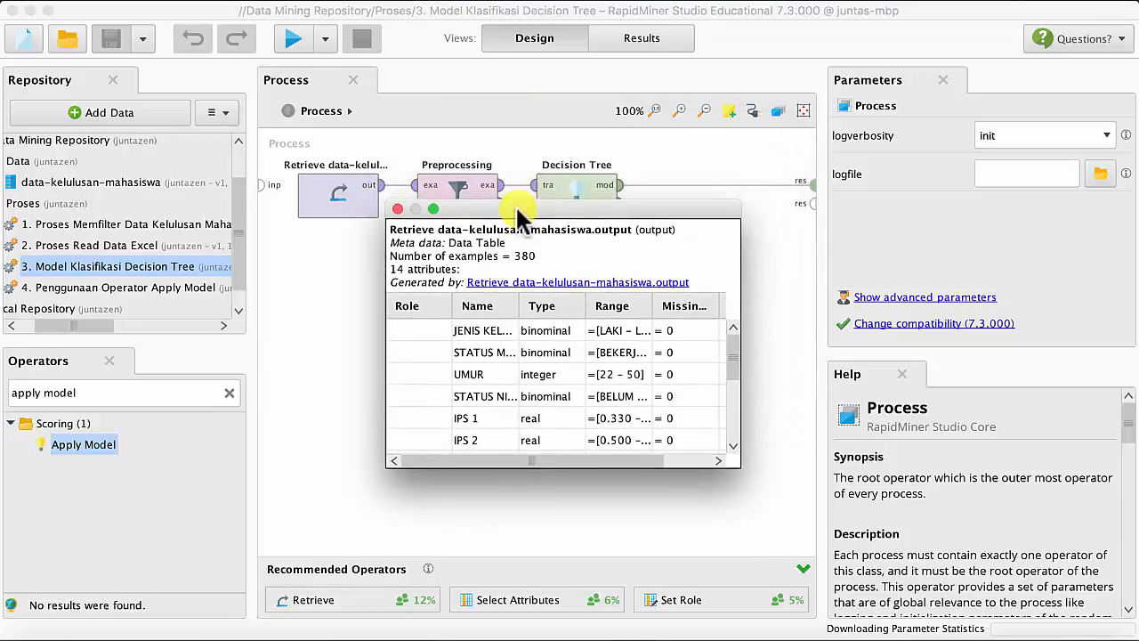
{"action": "scroll", "coordinate": [735, 361], "scroll_direction": "down", "scroll_amount": 5}
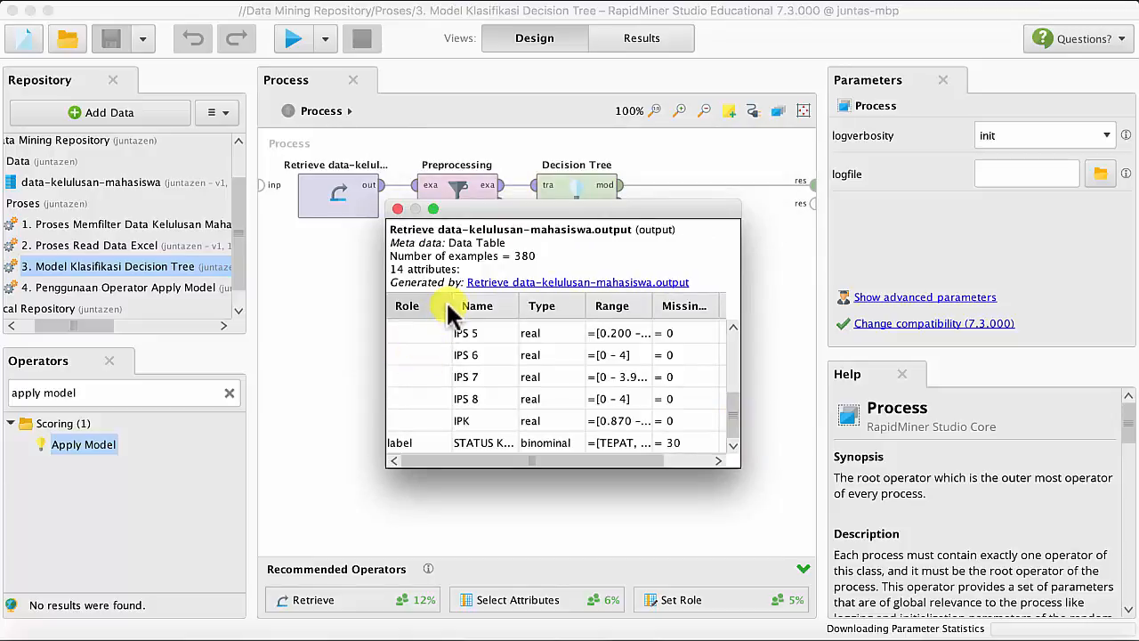
{"action": "left_click_drag", "start_coordinate": [451, 305], "coordinate": [464, 305]}
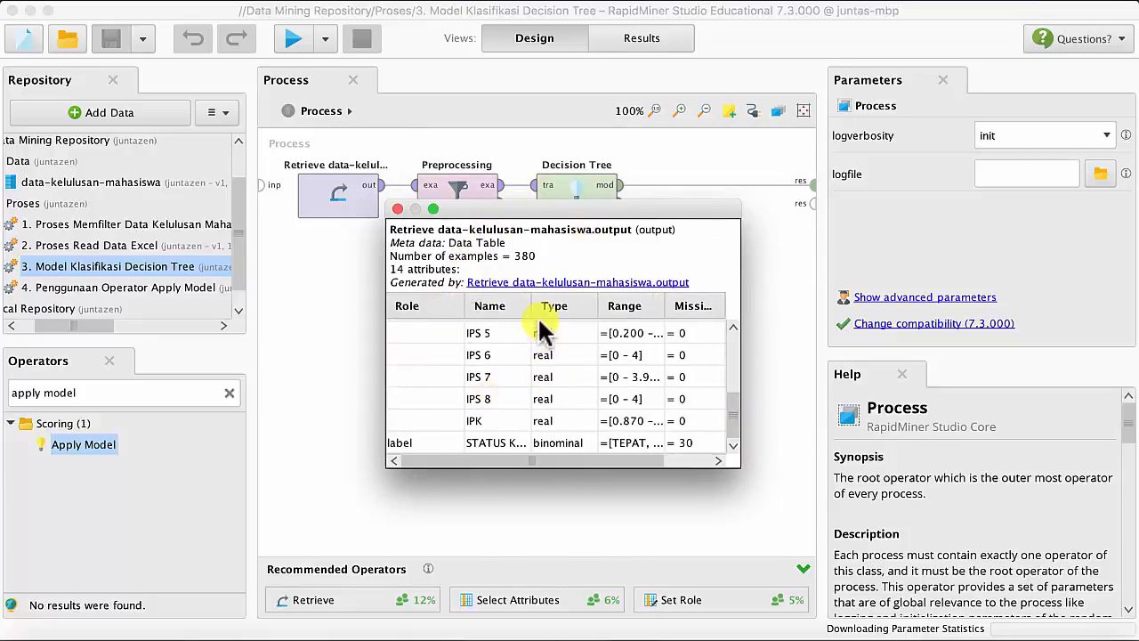
{"action": "left_click_drag", "start_coordinate": [530, 305], "coordinate": [575, 305]}
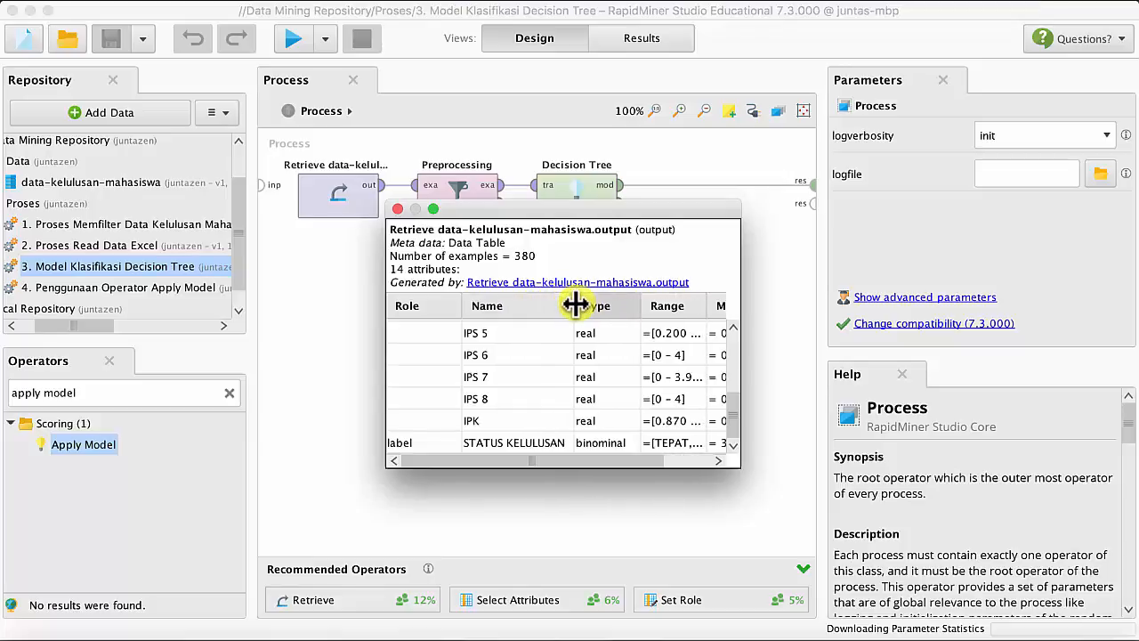
{"action": "left_click_drag", "start_coordinate": [483, 465], "coordinate": [544, 465]}
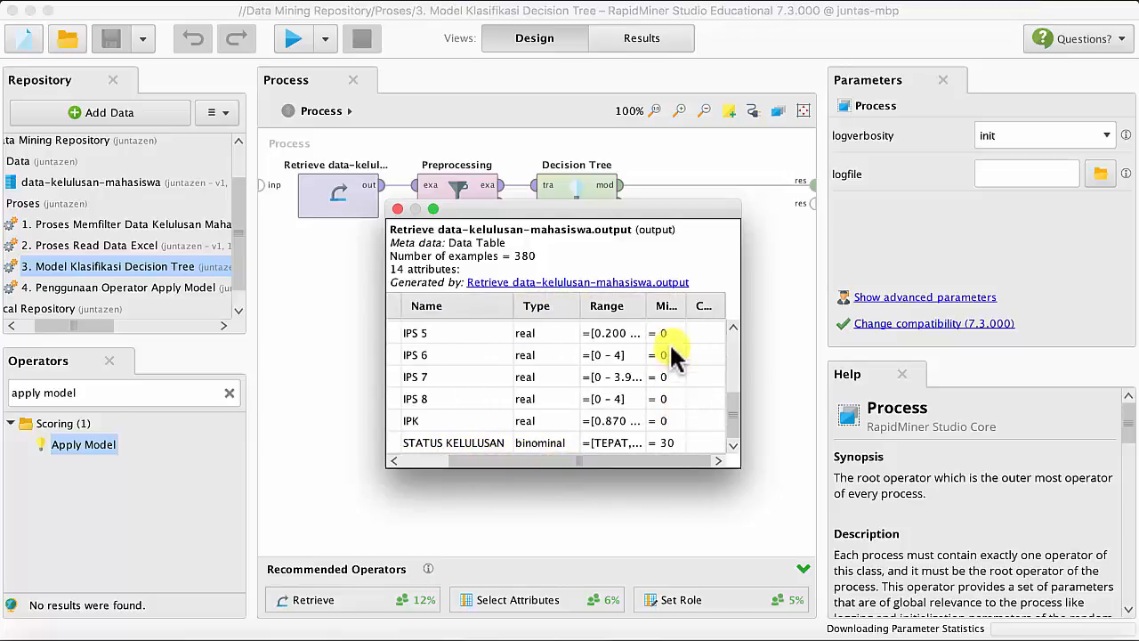
{"action": "left_click_drag", "start_coordinate": [687, 305], "coordinate": [704, 303]}
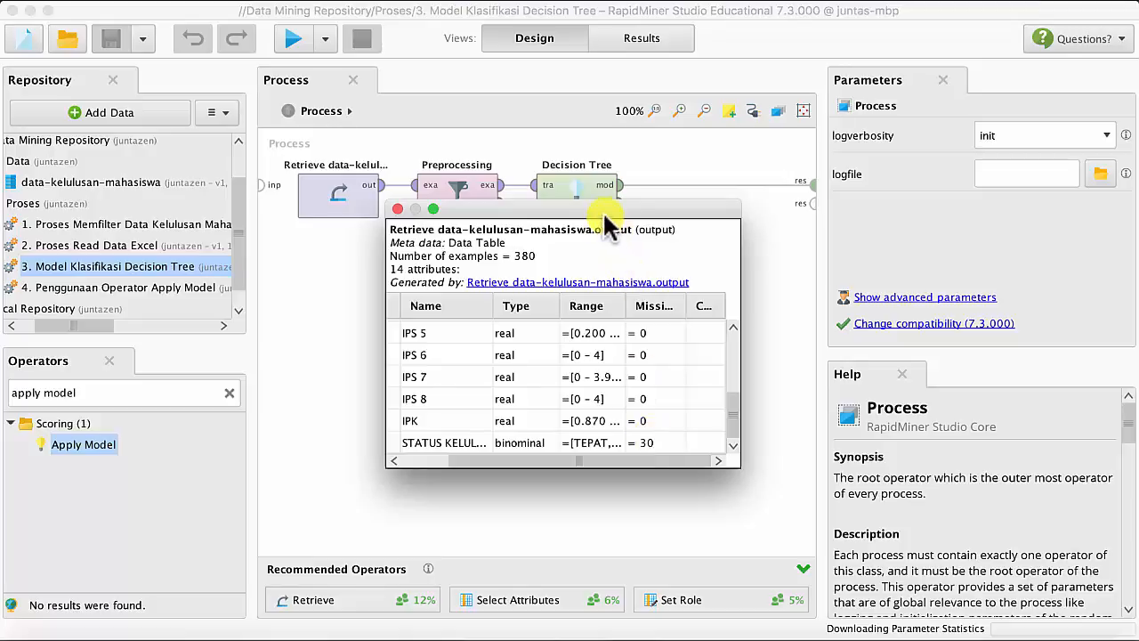
{"action": "left_click_drag", "start_coordinate": [605, 222], "coordinate": [614, 299]}
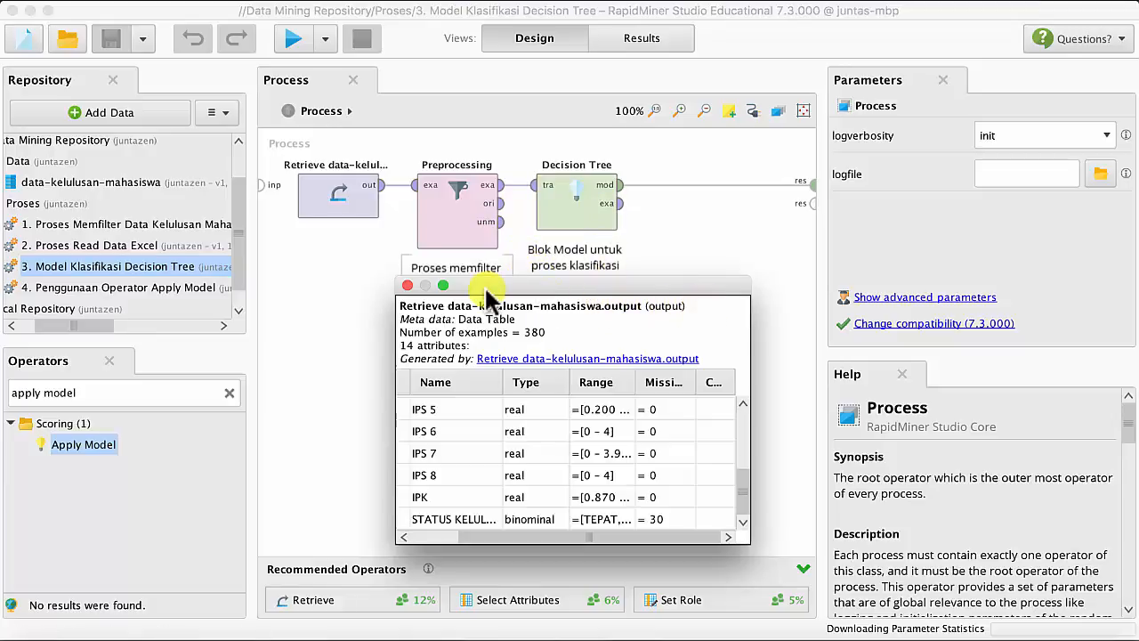
{"action": "left_click", "coordinate": [407, 285]}
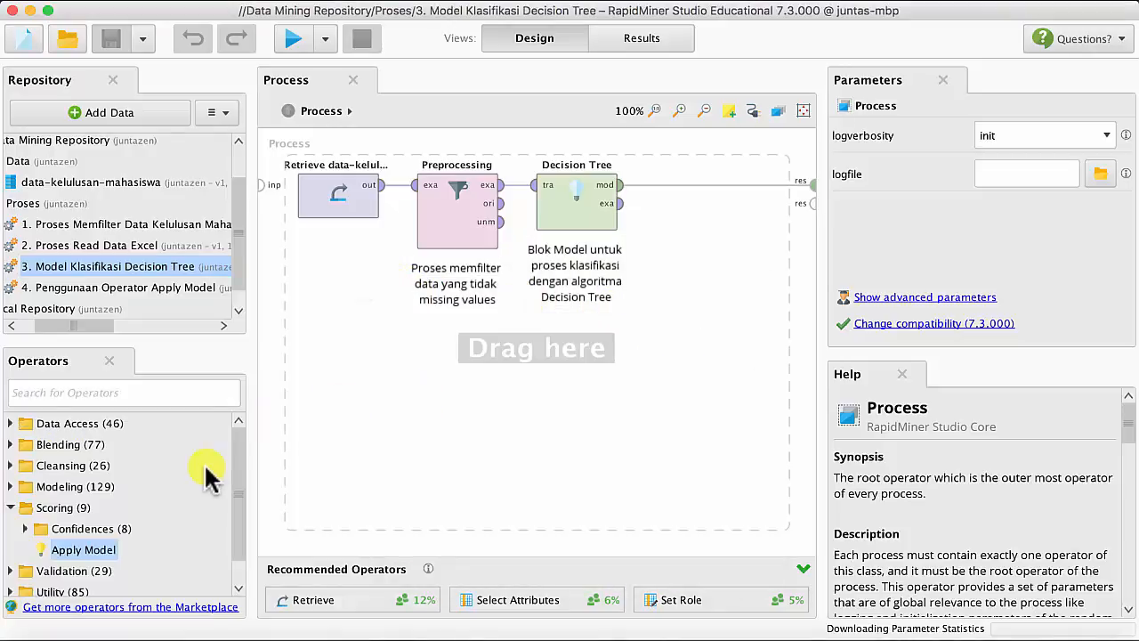
Find the Apply Model operator by searching for "apply model" and place it in the process beside Decision Tree.
{"action": "left_click", "coordinate": [111, 389]}
{"action": "type", "text": "apply model"}
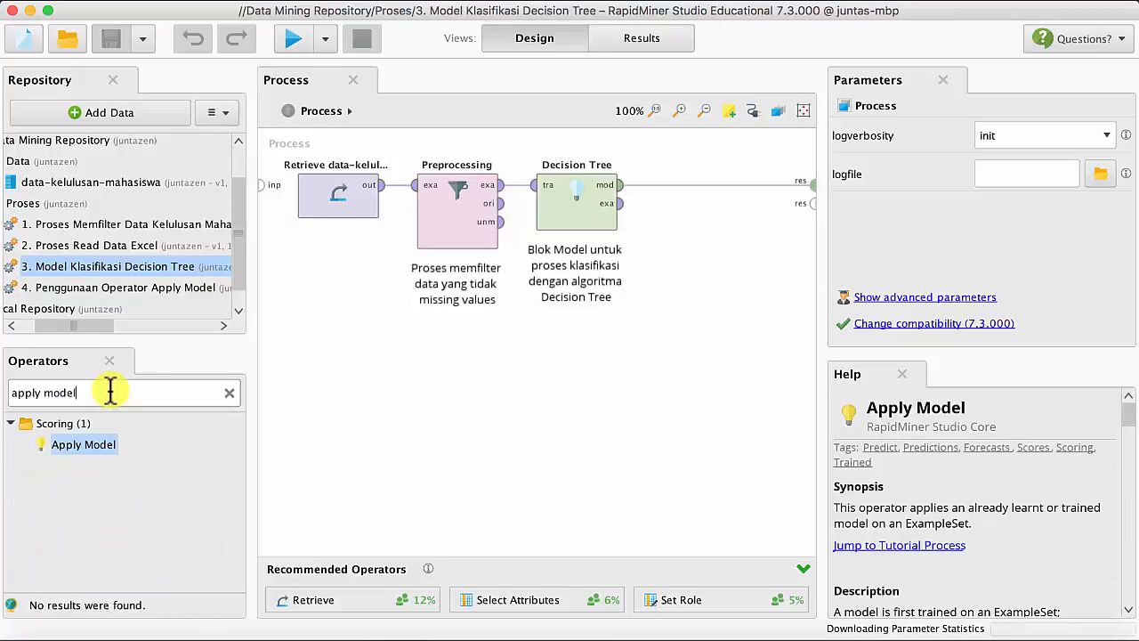
{"action": "left_click_drag", "start_coordinate": [97, 450], "coordinate": [321, 407]}
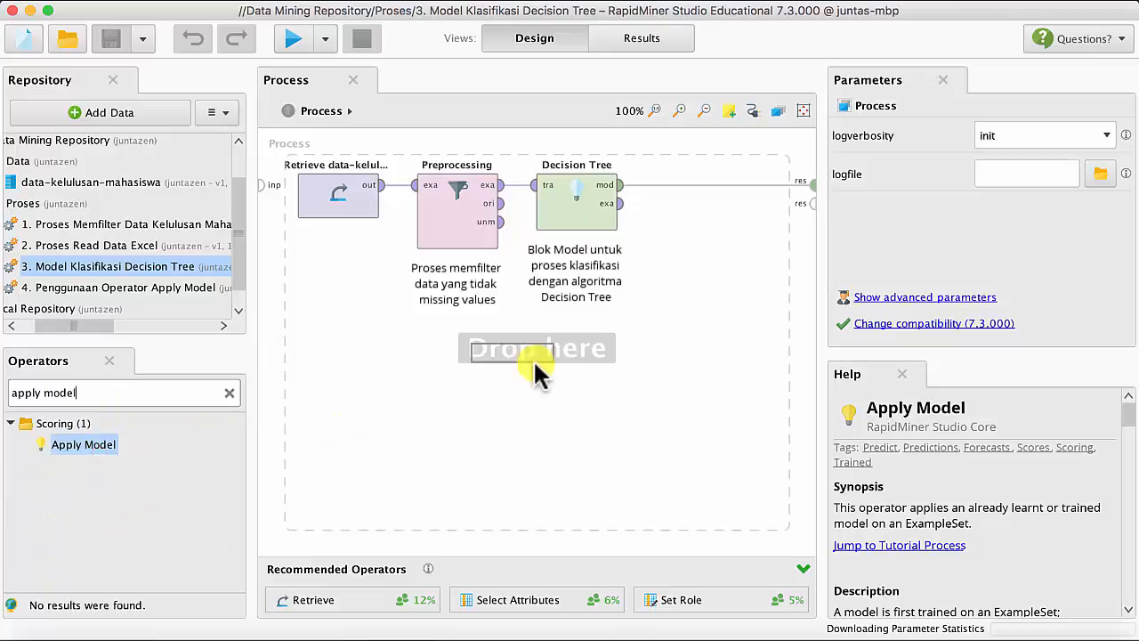
{"action": "left_click_drag", "start_coordinate": [534, 359], "coordinate": [724, 229]}
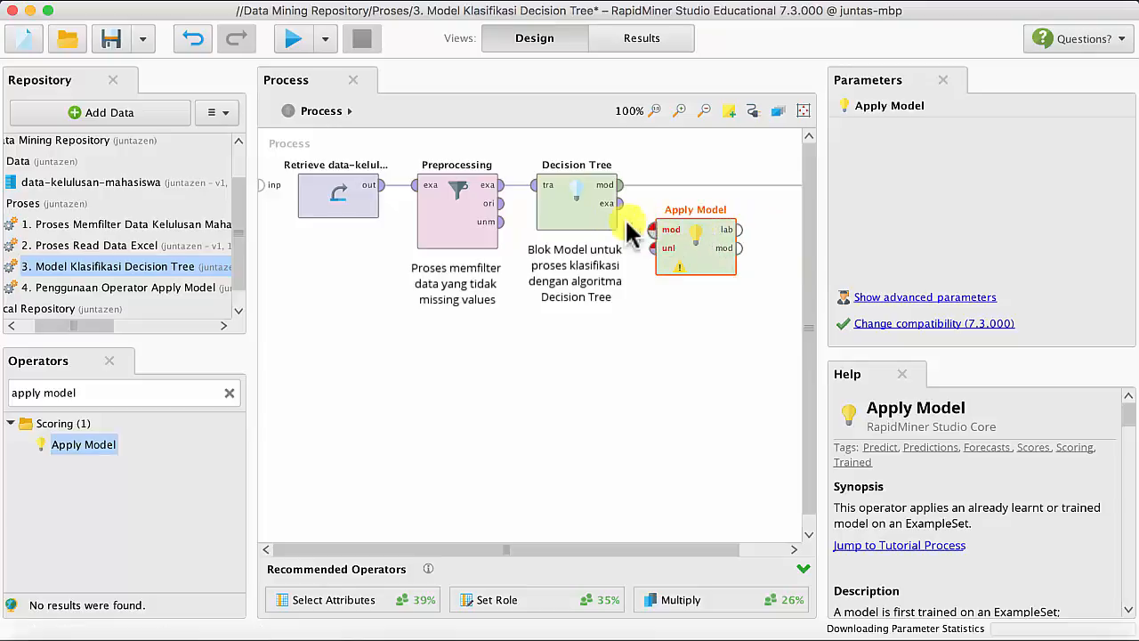
{"action": "left_click_drag", "start_coordinate": [681, 243], "coordinate": [682, 199]}
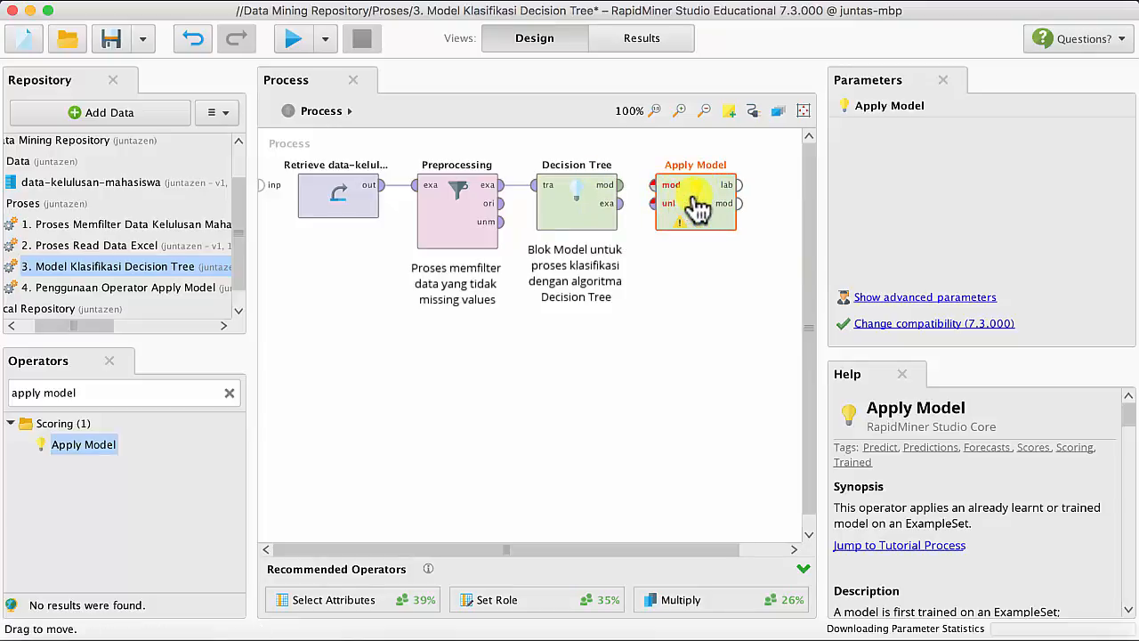
Connect Decision Tree's mod output to Apply Model's mod input and move Apply Model to the free area below.
{"action": "left_click", "coordinate": [620, 186]}
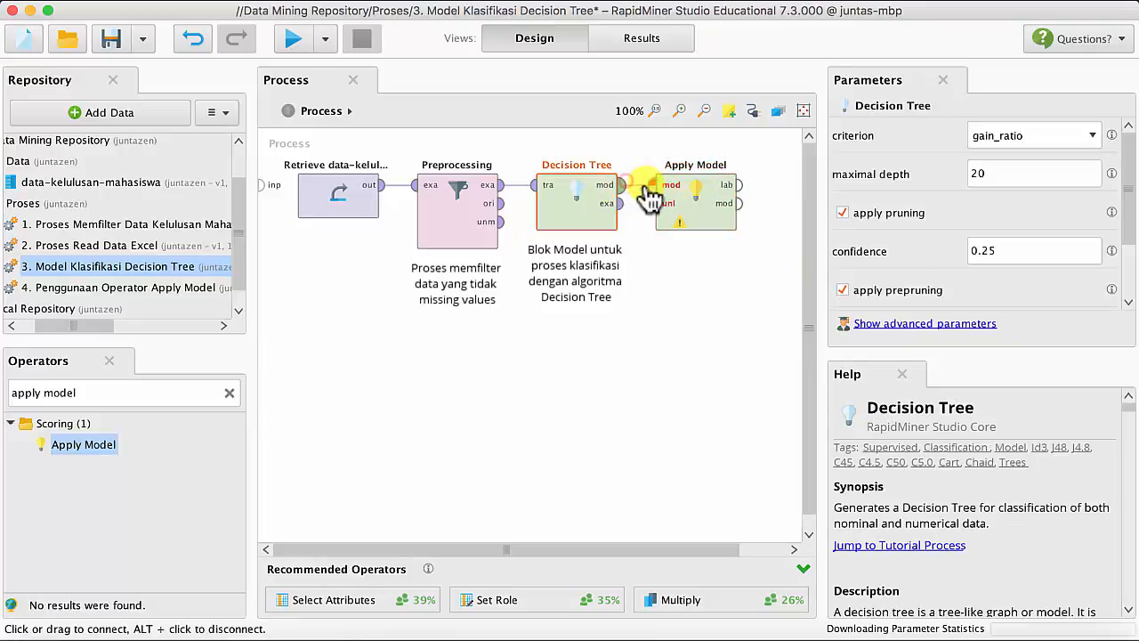
{"action": "left_click", "coordinate": [655, 185]}
{"action": "left_click_drag", "start_coordinate": [672, 218], "coordinate": [669, 378]}
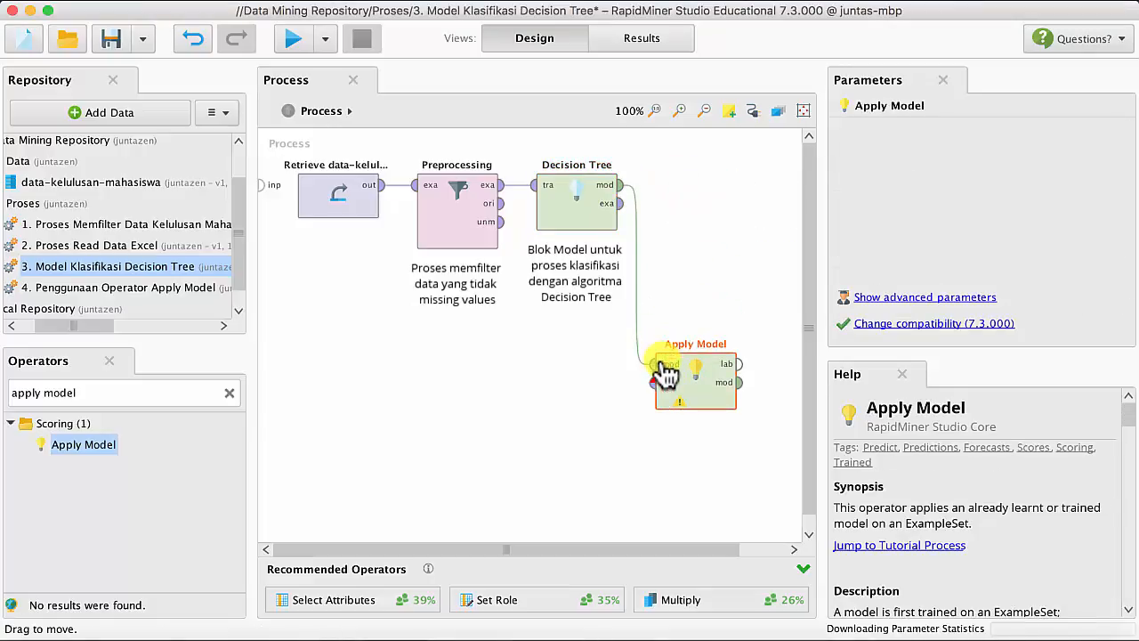
Connect Preprocessing's exa output to Apply Model's unl input through a Multiply operator, and space out Decision Tree and Multiply.
{"action": "left_click", "coordinate": [500, 196]}
{"action": "left_click", "coordinate": [501, 187]}
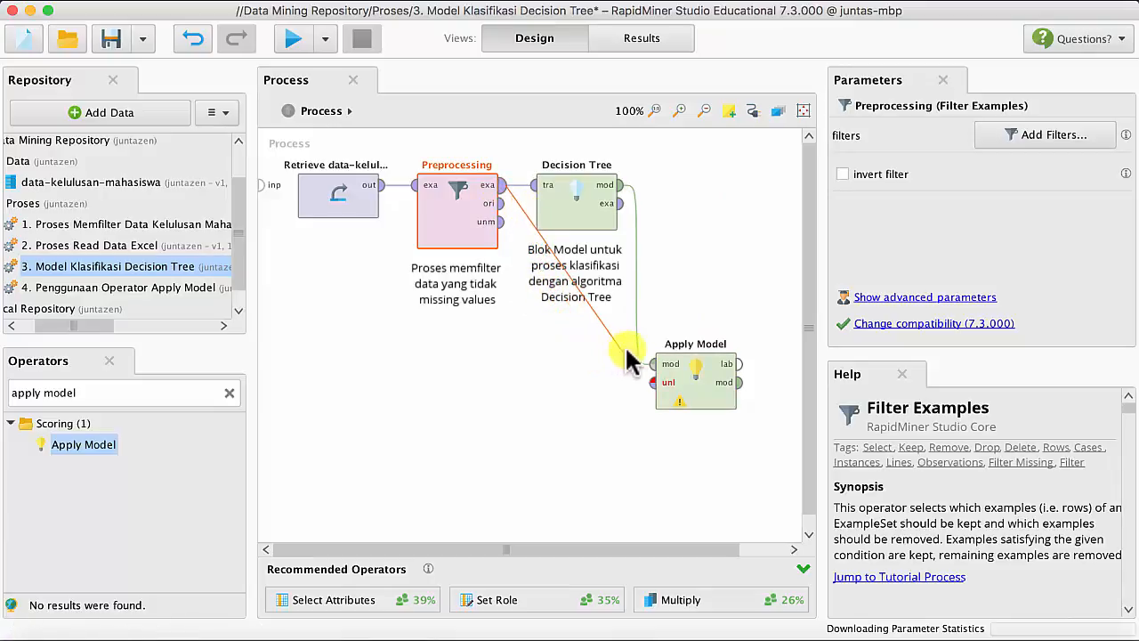
{"action": "left_click", "coordinate": [648, 383]}
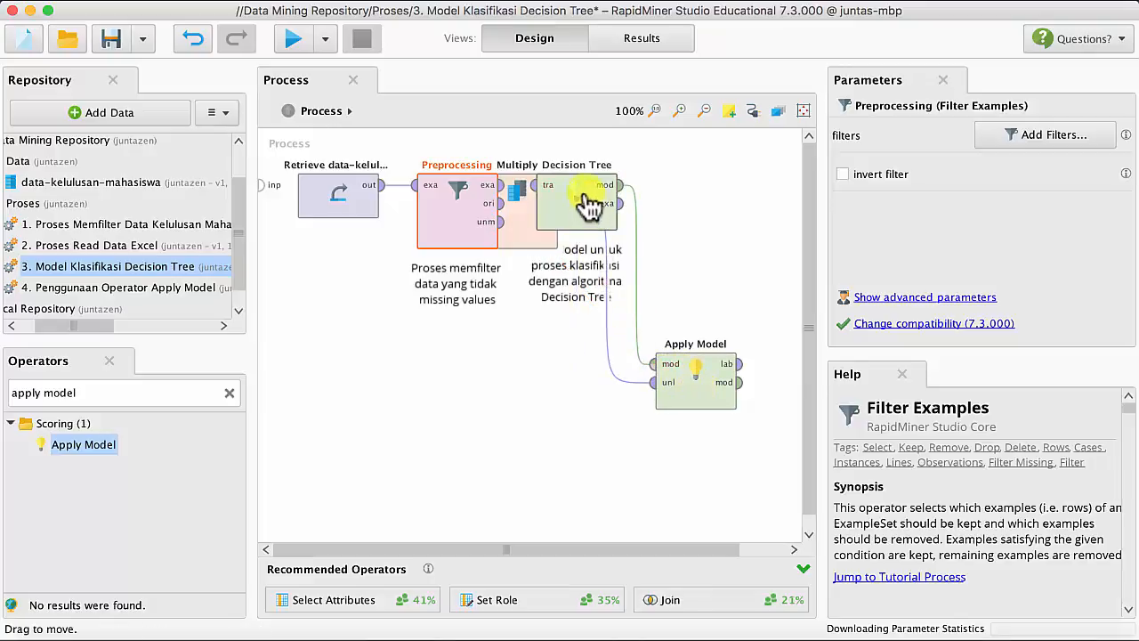
{"action": "left_click_drag", "start_coordinate": [596, 207], "coordinate": [656, 207]}
{"action": "left_click_drag", "start_coordinate": [522, 173], "coordinate": [538, 363]}
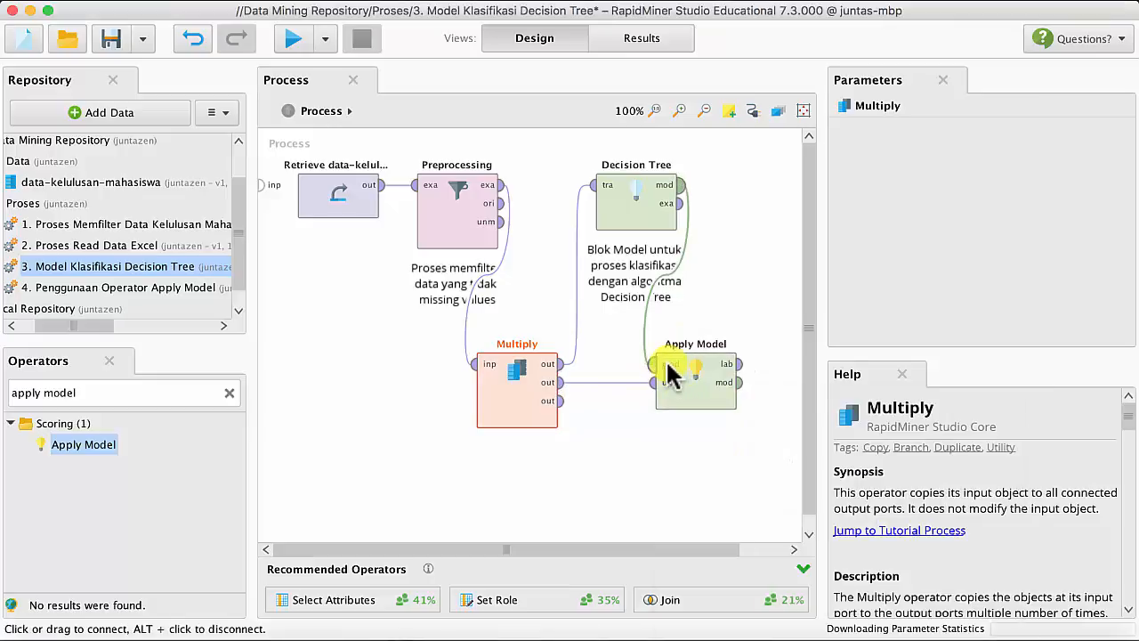
Connect Apply Model's lab and mod outputs to the process's first and second res ports, and move Apply Model closer to them.
{"action": "mouse_move", "coordinate": [669, 372]}
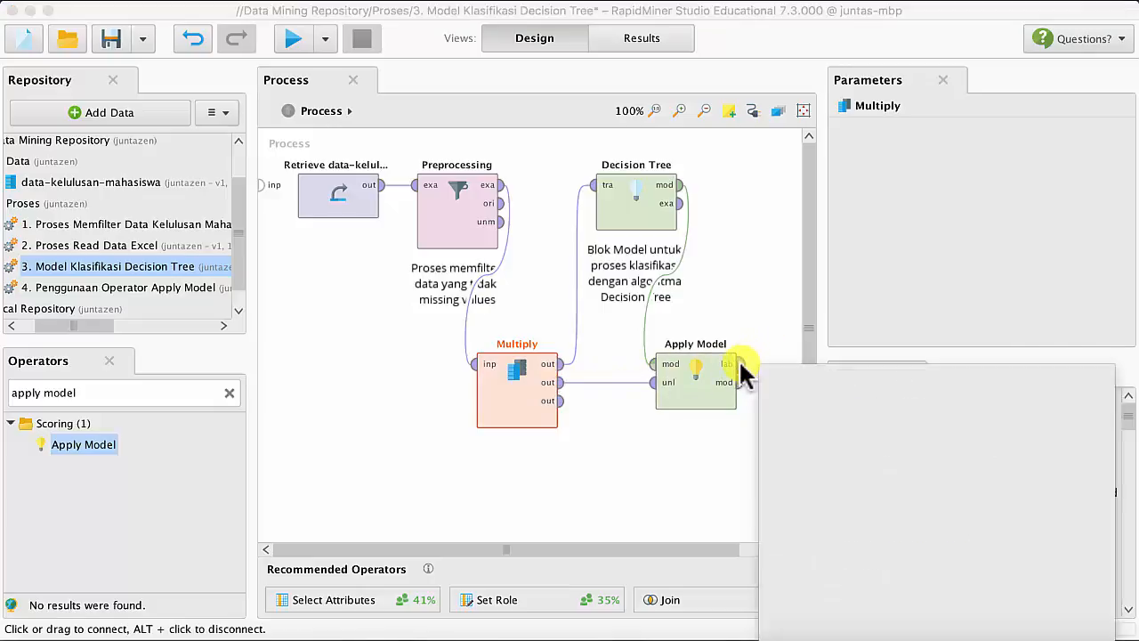
{"action": "left_click_drag", "start_coordinate": [715, 546], "coordinate": [781, 552]}
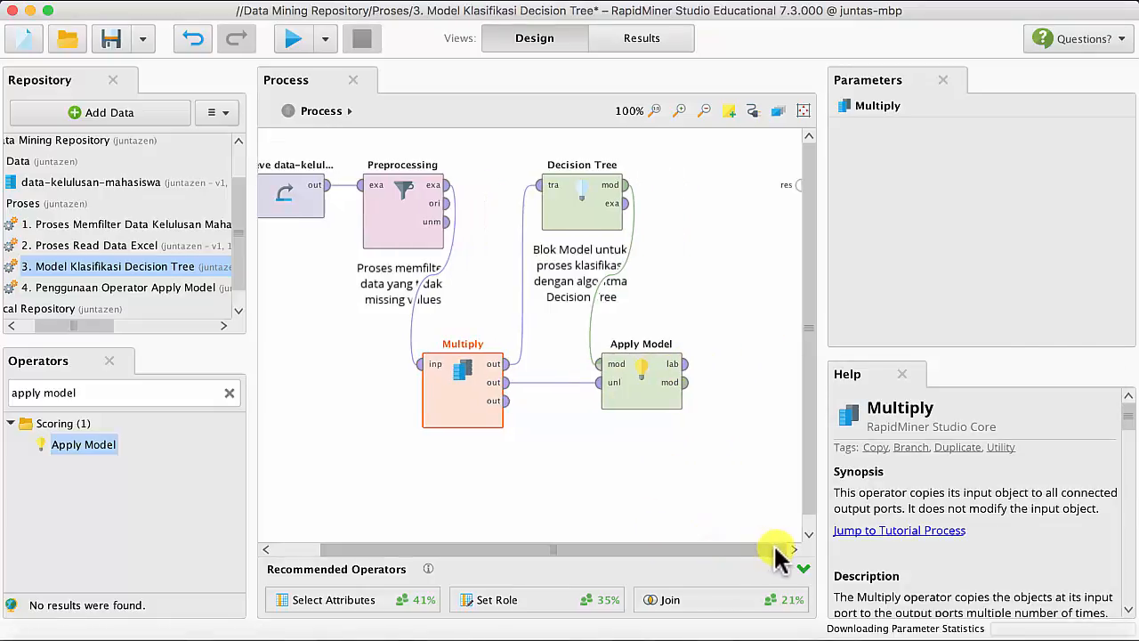
{"action": "left_click_drag", "start_coordinate": [684, 364], "coordinate": [796, 190]}
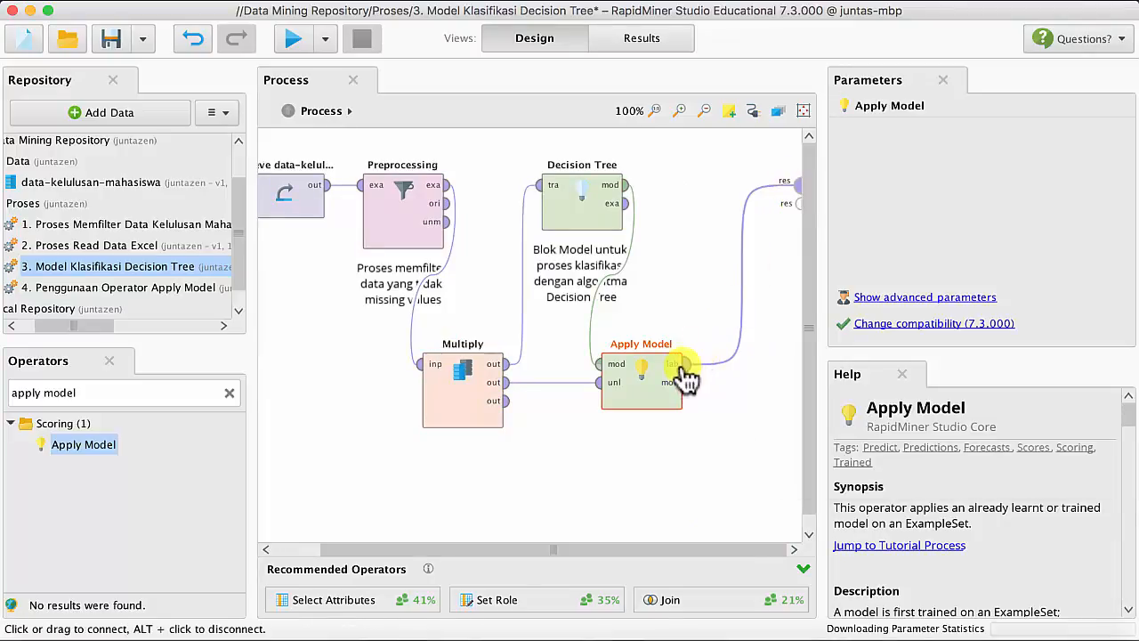
{"action": "mouse_move", "coordinate": [684, 375]}
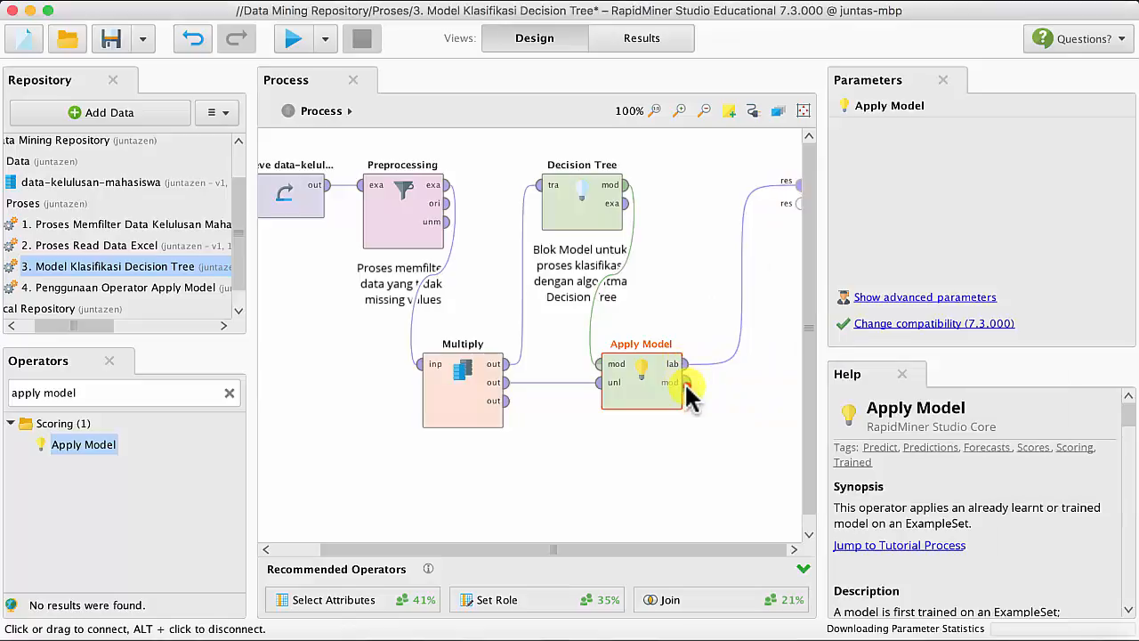
{"action": "left_click_drag", "start_coordinate": [686, 384], "coordinate": [798, 213]}
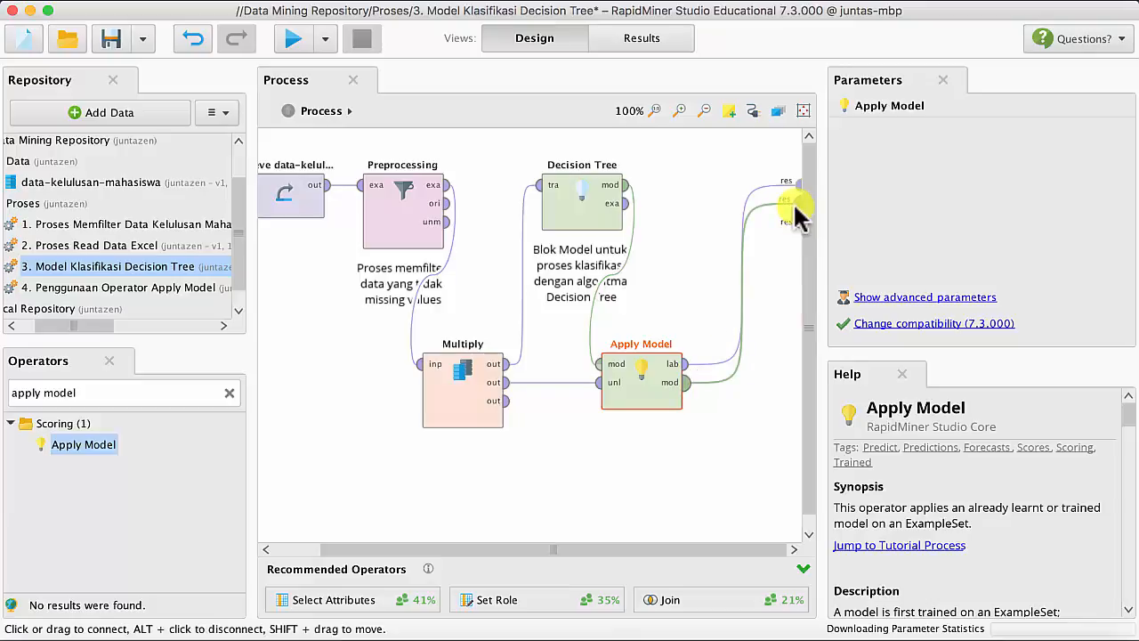
{"action": "left_click_drag", "start_coordinate": [656, 369], "coordinate": [732, 374]}
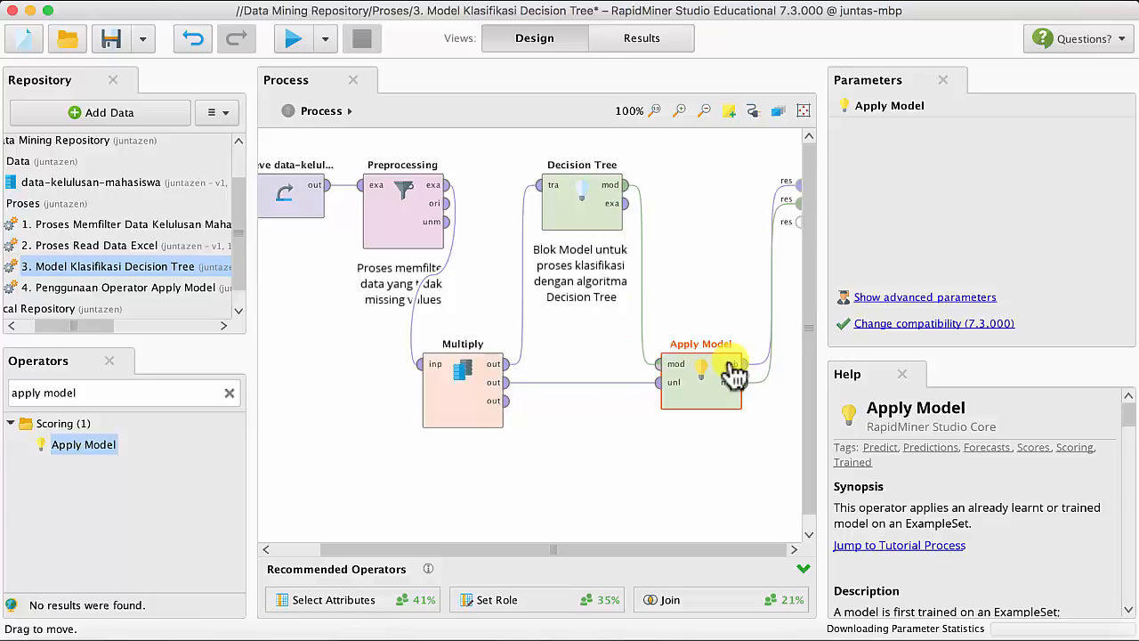
Run the process and show the ExampleSet (Multiply) data with the STATUS KELULUSAN, prediction and confidence columns widened.
{"action": "left_click", "coordinate": [298, 43]}
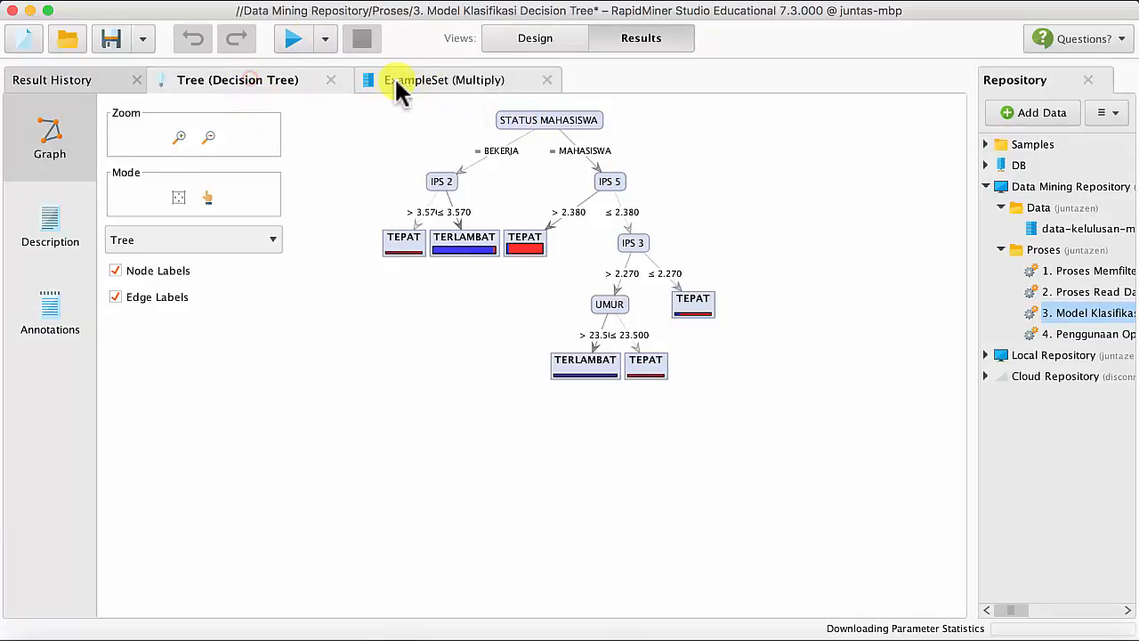
{"action": "left_click", "coordinate": [418, 79]}
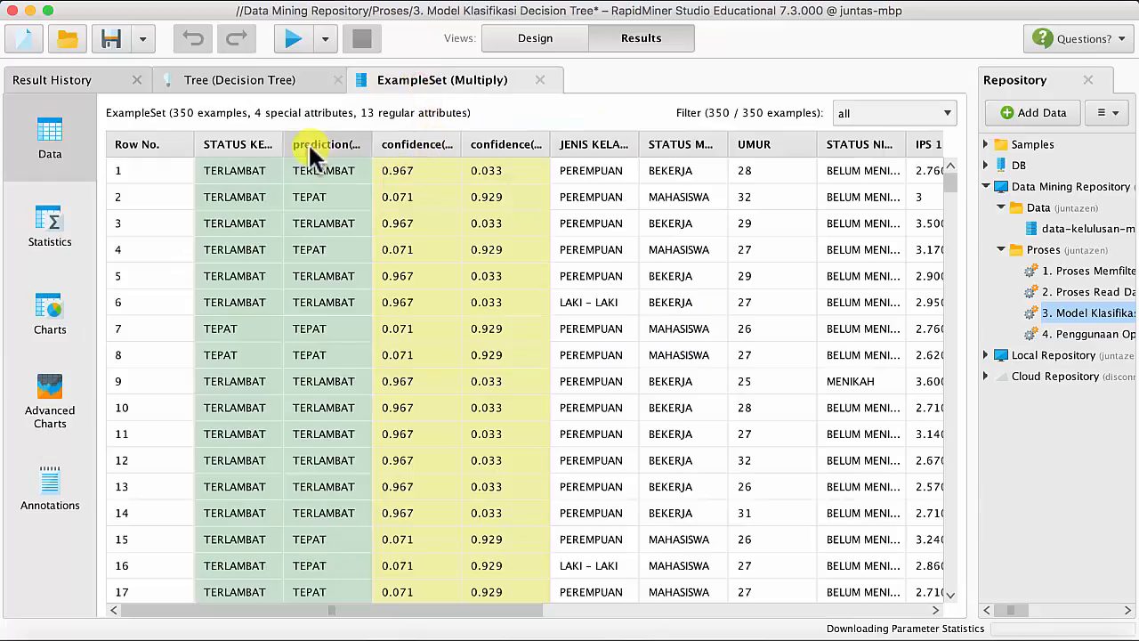
{"action": "left_click_drag", "start_coordinate": [284, 143], "coordinate": [346, 150]}
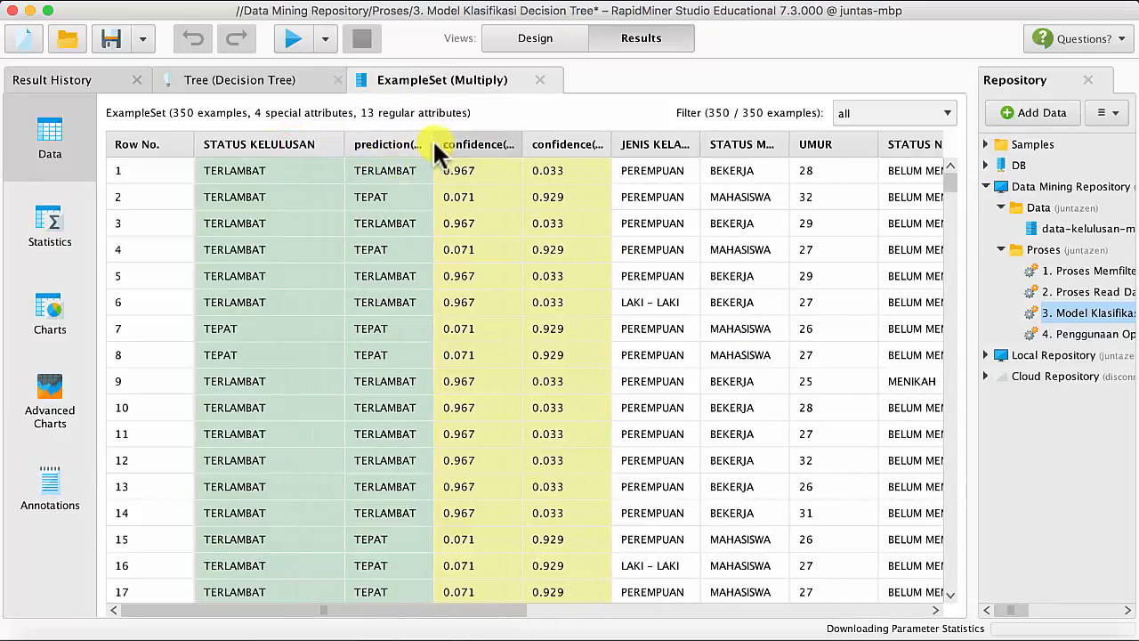
{"action": "left_click_drag", "start_coordinate": [435, 144], "coordinate": [526, 150]}
{"action": "left_click_drag", "start_coordinate": [617, 141], "coordinate": [681, 145]}
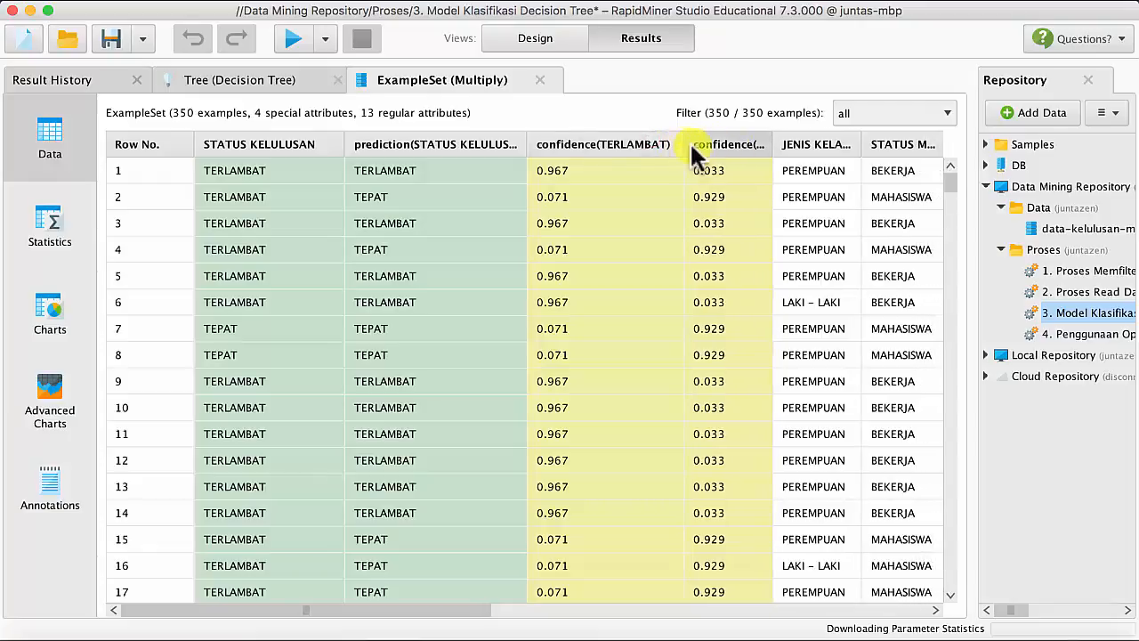
{"action": "left_click_drag", "start_coordinate": [825, 147], "coordinate": [839, 145]}
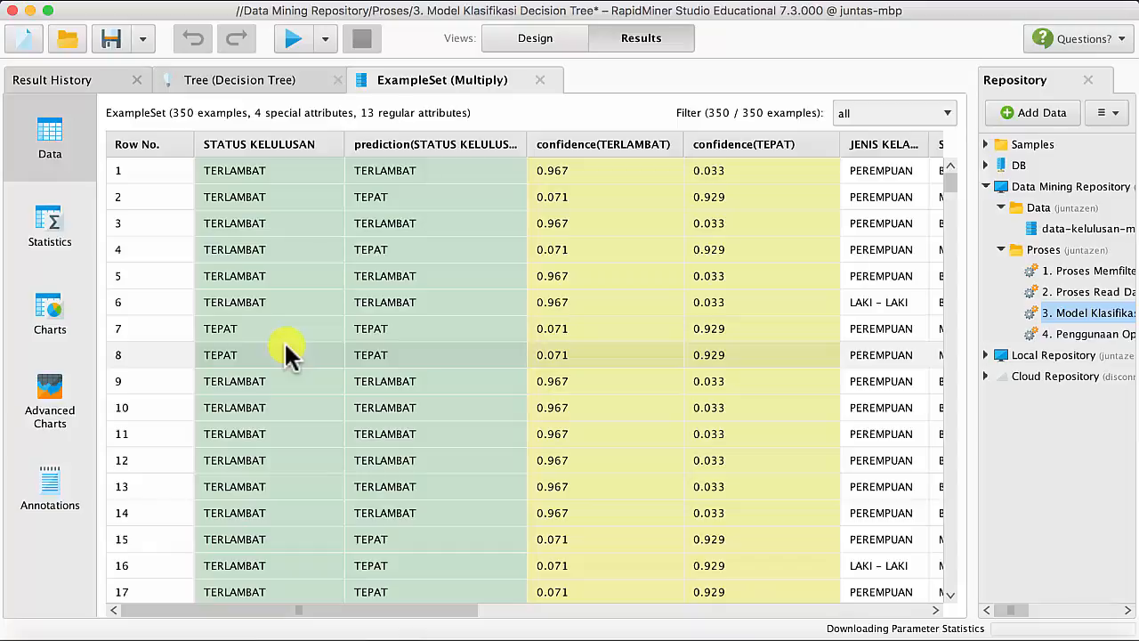
Return to the process design and move Apply Model closer beneath the Decision Tree operator.
{"action": "left_click", "coordinate": [534, 37]}
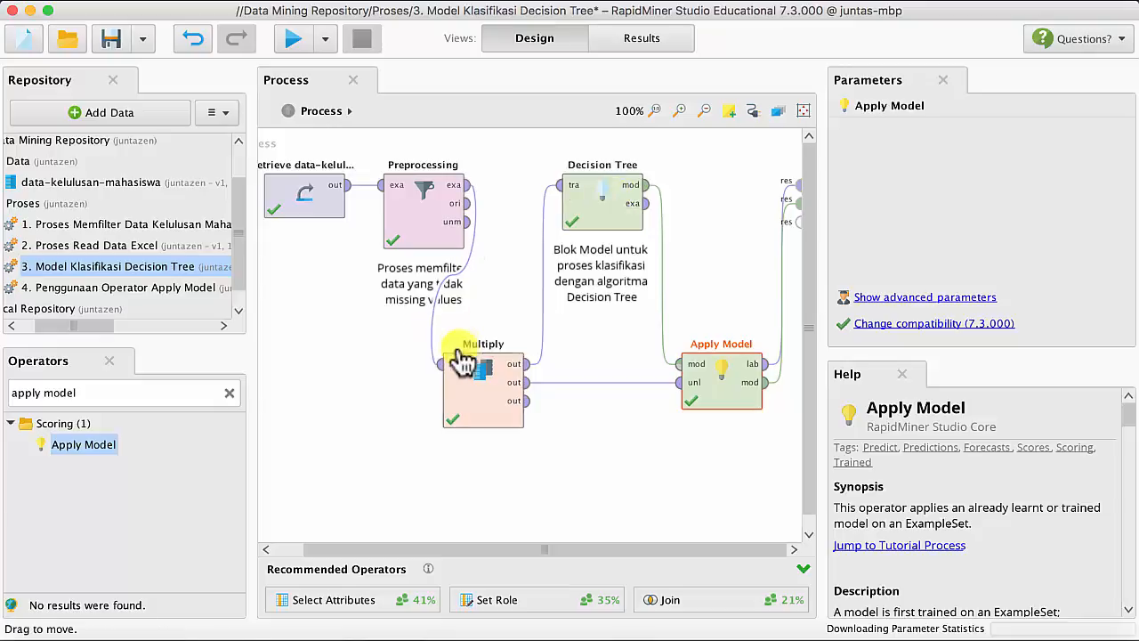
{"action": "left_click", "coordinate": [684, 365]}
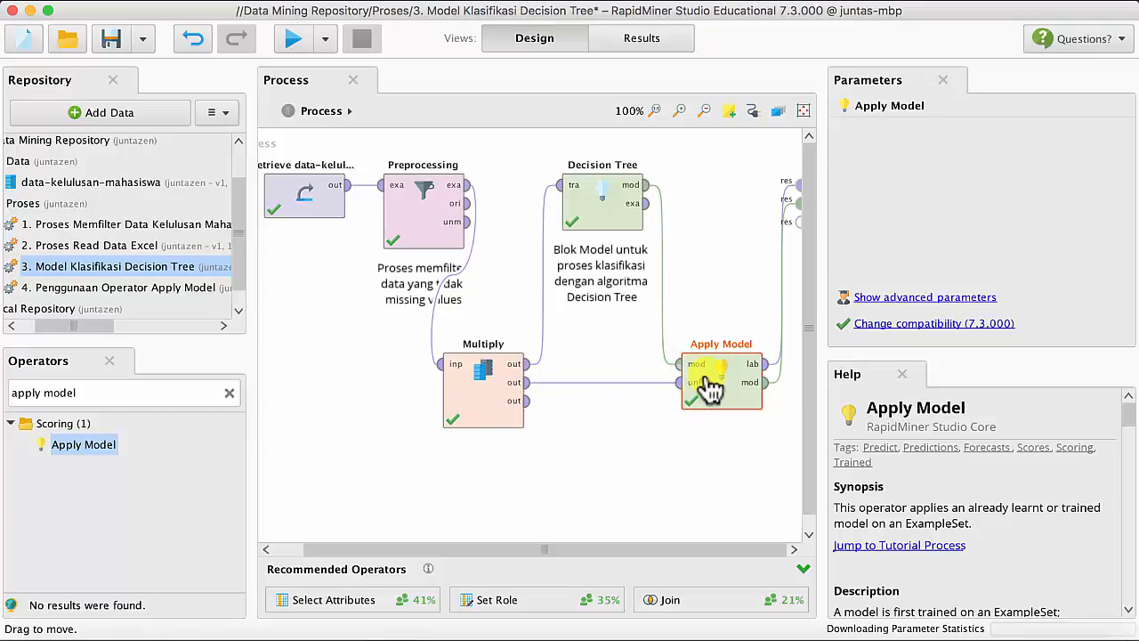
{"action": "left_click_drag", "start_coordinate": [730, 374], "coordinate": [675, 323]}
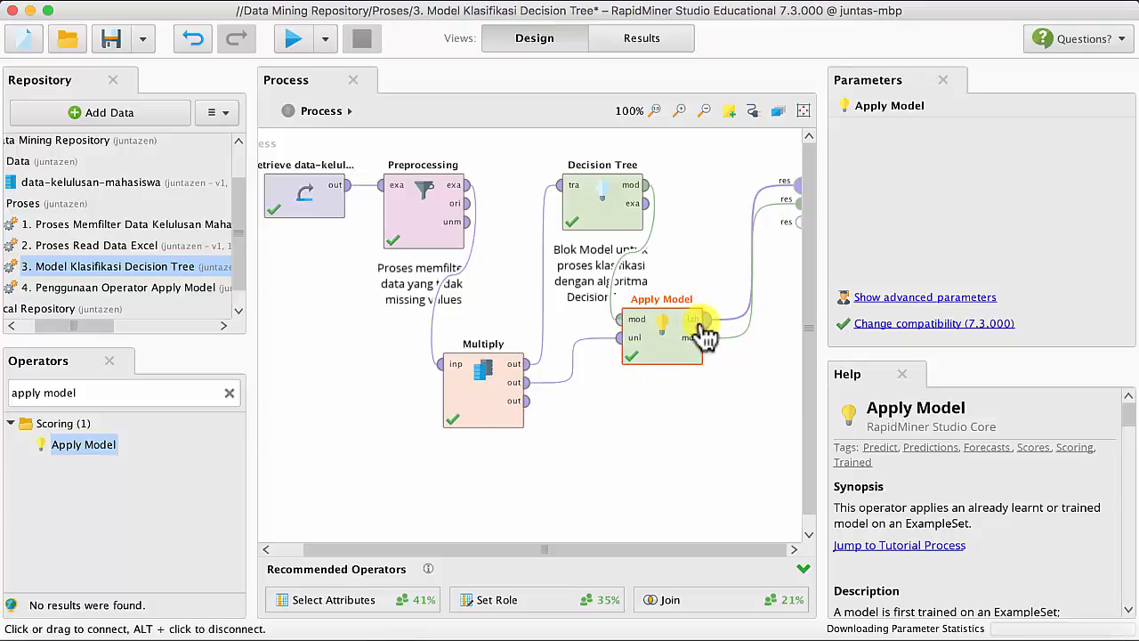
Search the operators for "performance" and insert a Performance operator after Apply Model, connected to its lab output.
{"action": "mouse_move", "coordinate": [797, 181]}
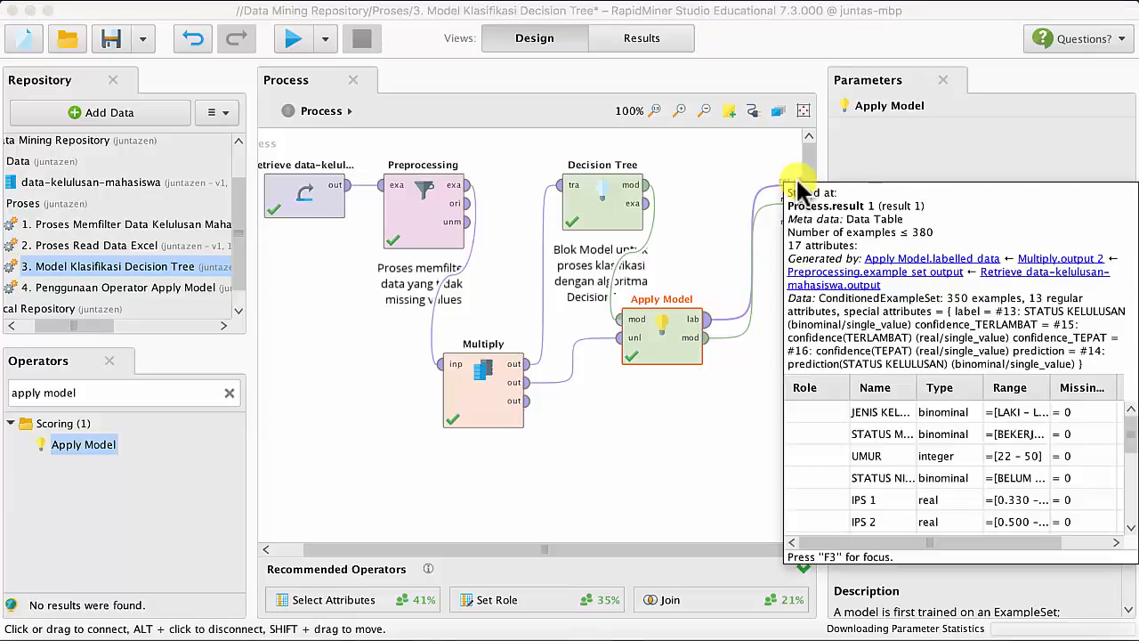
{"action": "mouse_move", "coordinate": [704, 325]}
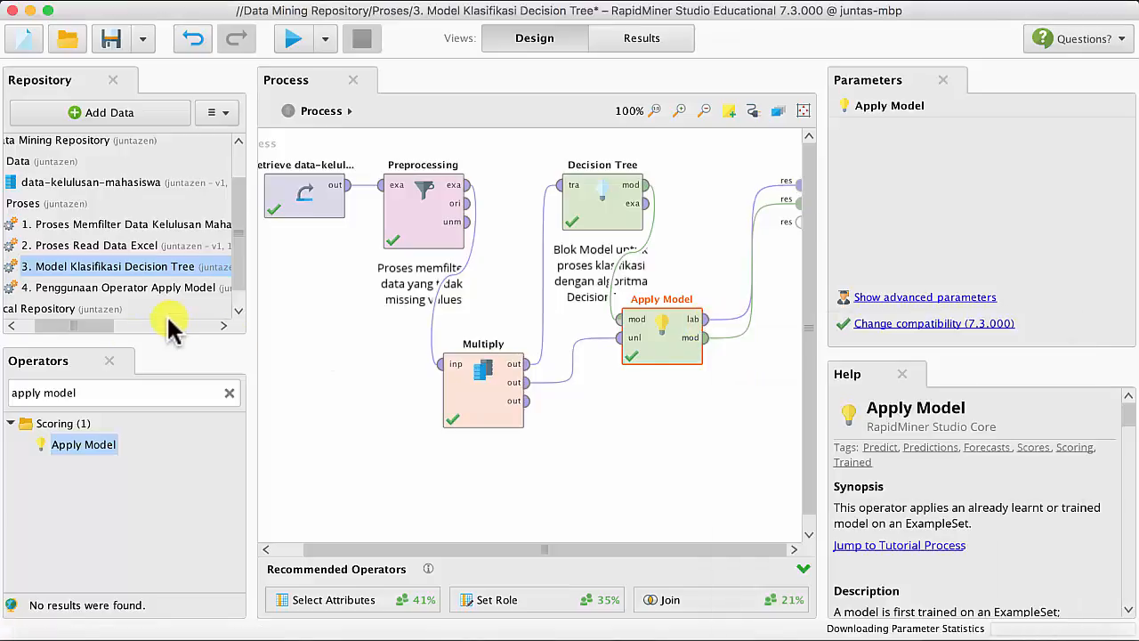
{"action": "left_click", "coordinate": [120, 393]}
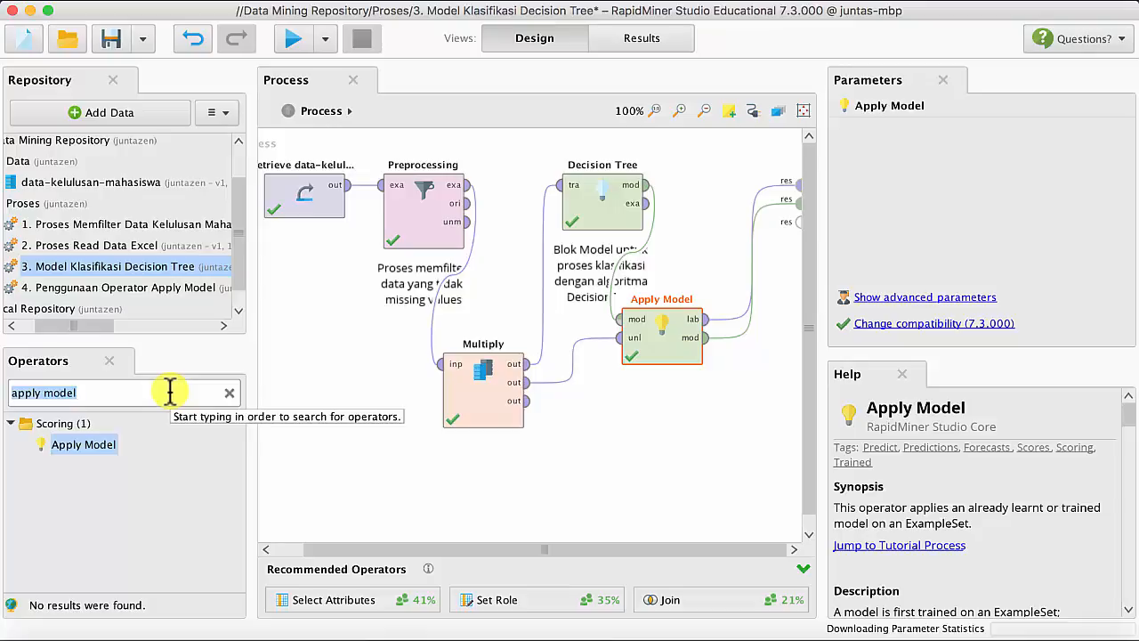
{"action": "type", "text": "pr"}
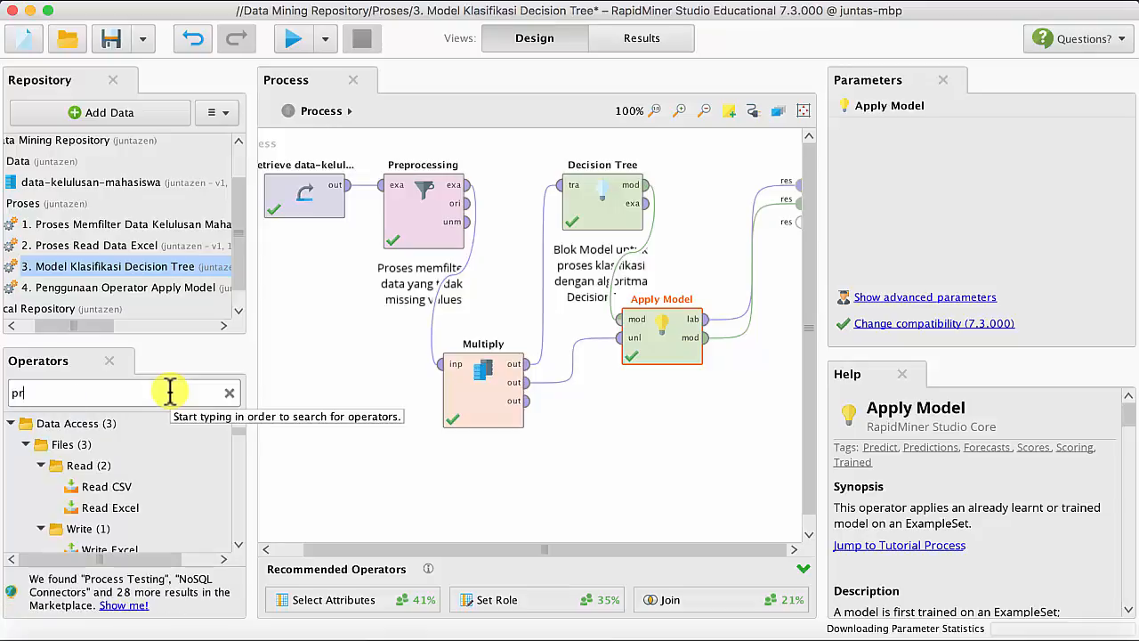
{"action": "key", "text": "BackSpace"}
{"action": "type", "text": "er"}
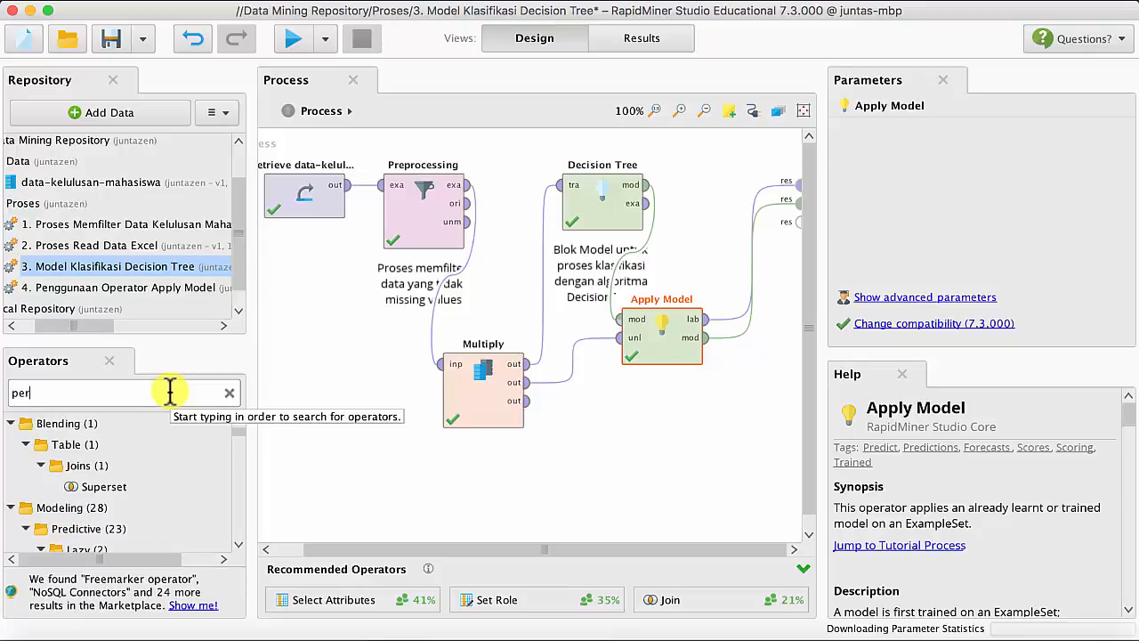
{"action": "key", "text": "BackSpace"}
{"action": "key", "text": "BackSpace"}
{"action": "key", "text": "BackSpace"}
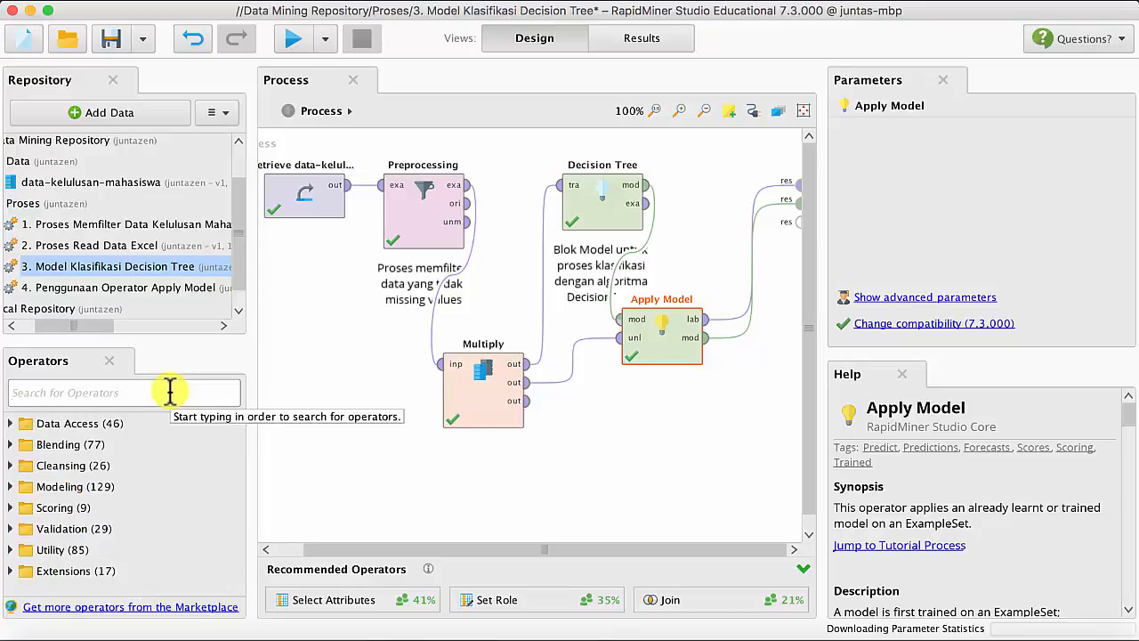
{"action": "type", "text": "perform"}
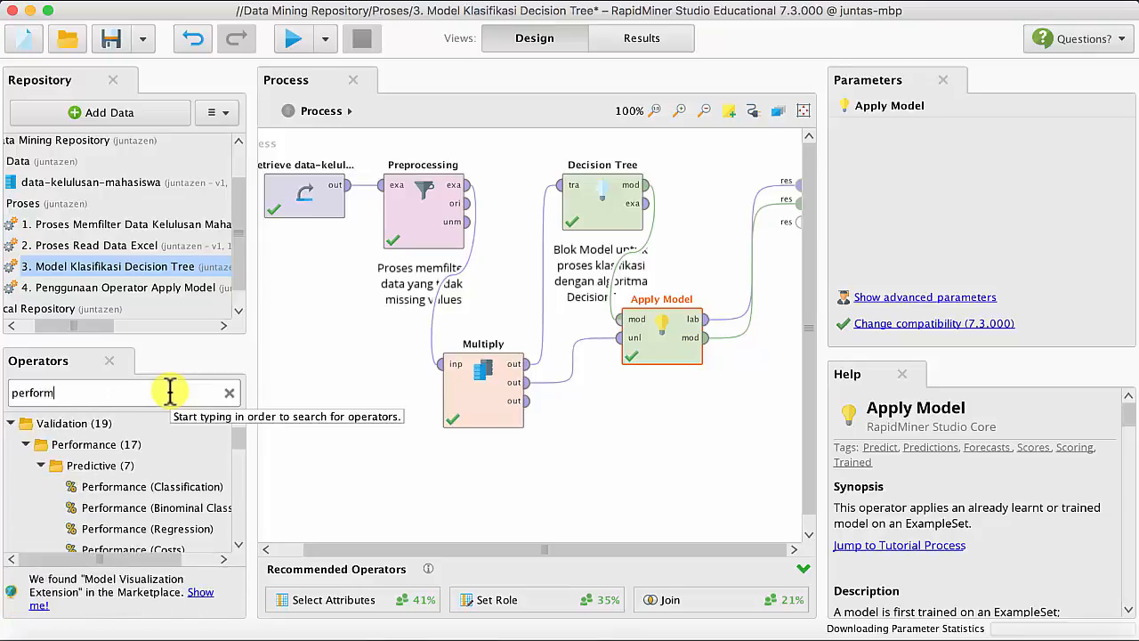
{"action": "type", "text": "ance"}
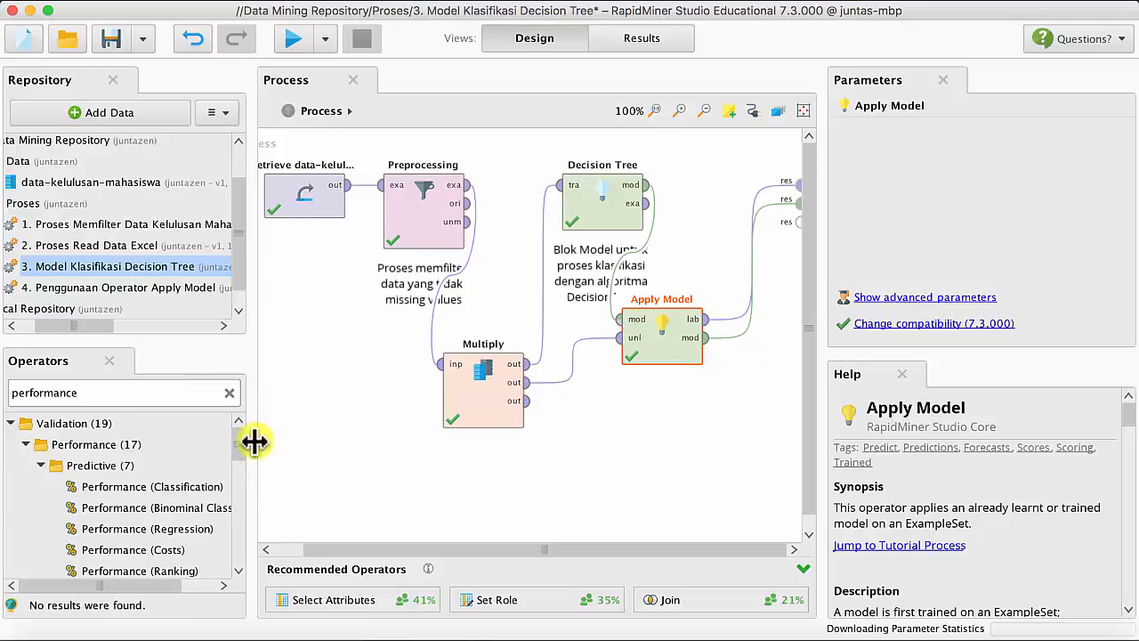
{"action": "left_click_drag", "start_coordinate": [238, 438], "coordinate": [238, 492]}
{"action": "left_click_drag", "start_coordinate": [107, 465], "coordinate": [753, 318]}
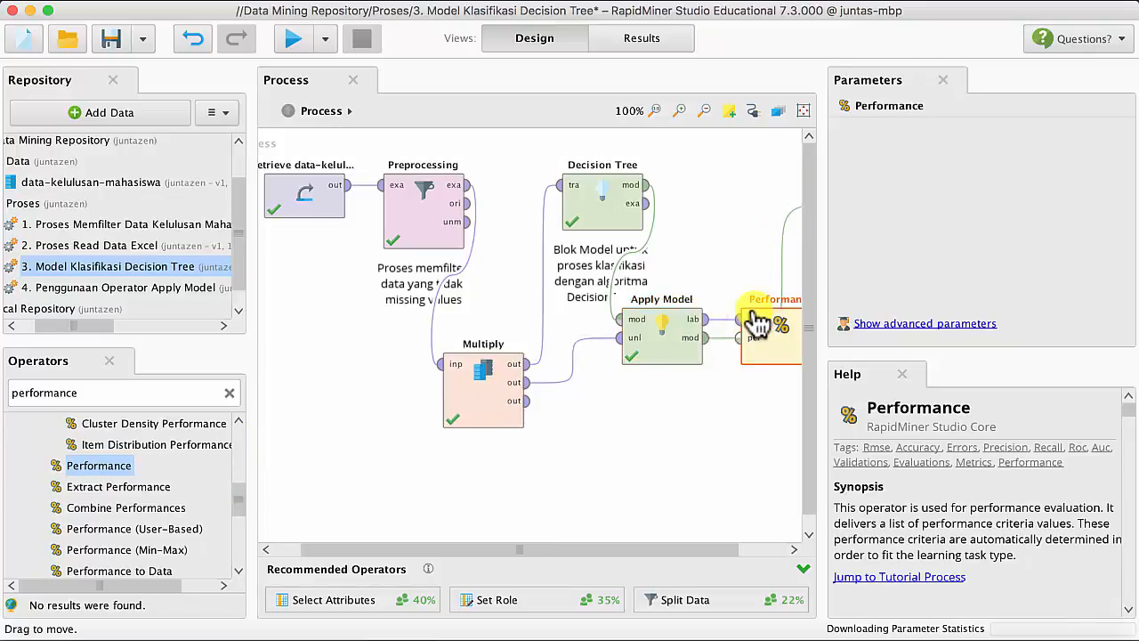
Disconnect Apply Model's mod output port and move the Performance operator up level with Decision Tree, near the result ports.
{"action": "right_click", "coordinate": [712, 348]}
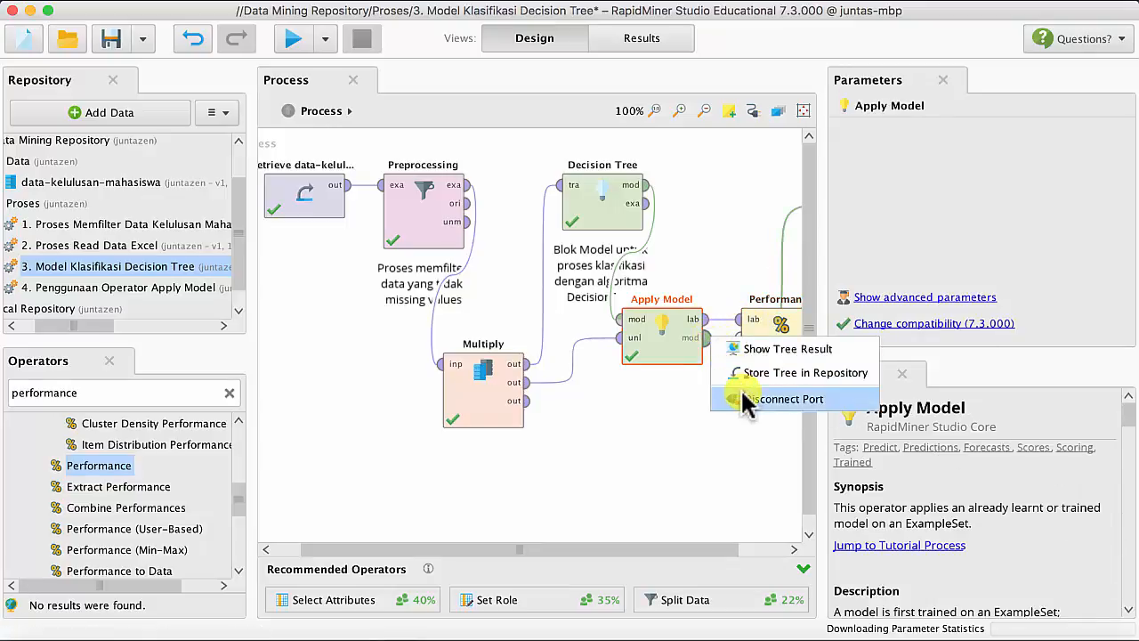
{"action": "left_click", "coordinate": [743, 391]}
{"action": "left_click_drag", "start_coordinate": [752, 365], "coordinate": [763, 311]}
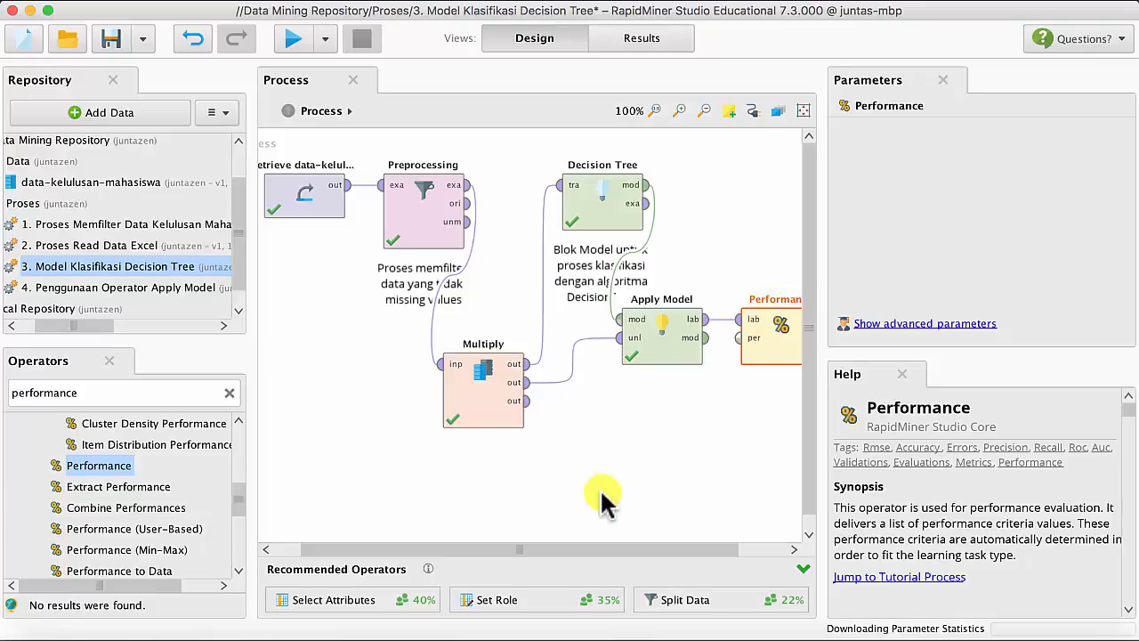
{"action": "left_click_drag", "start_coordinate": [599, 549], "coordinate": [694, 545]}
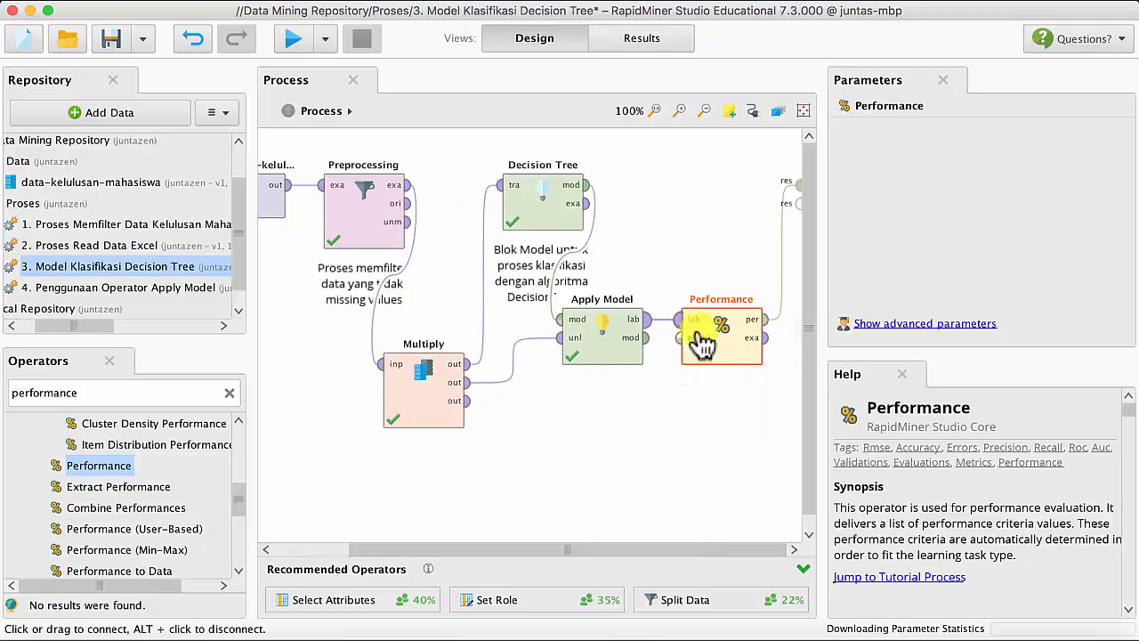
{"action": "left_click_drag", "start_coordinate": [728, 327], "coordinate": [724, 204]}
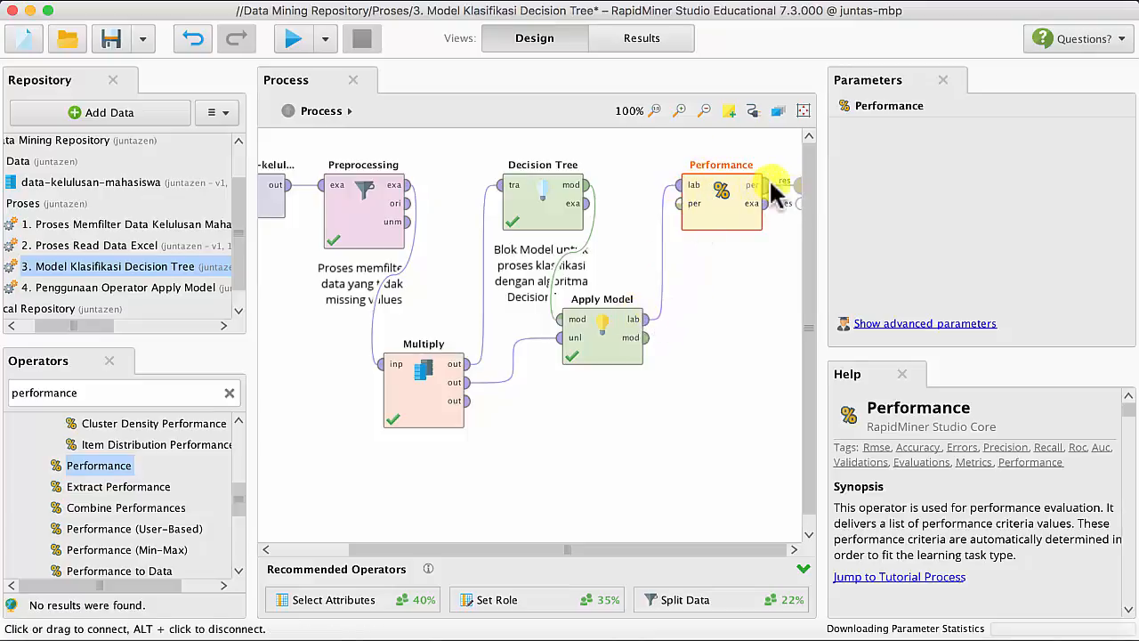
{"action": "left_click_drag", "start_coordinate": [792, 187], "coordinate": [792, 181]}
Run the process to evaluate the model, and return to the process design to review the flow from data retrieval to Performance.
{"action": "left_click", "coordinate": [298, 46]}
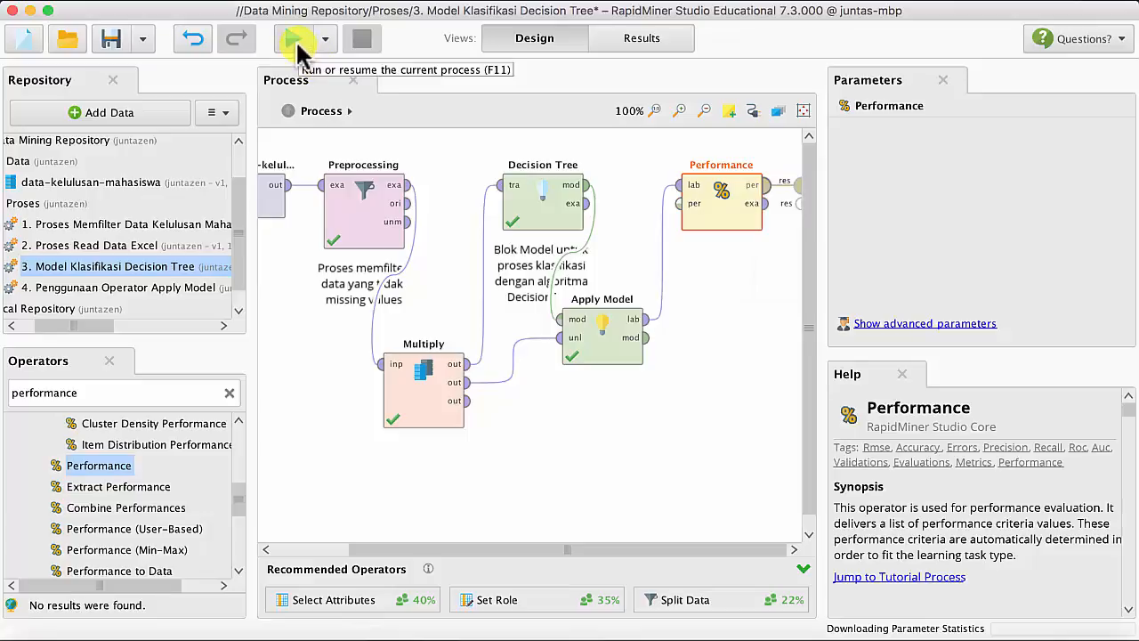
{"action": "left_click", "coordinate": [297, 43]}
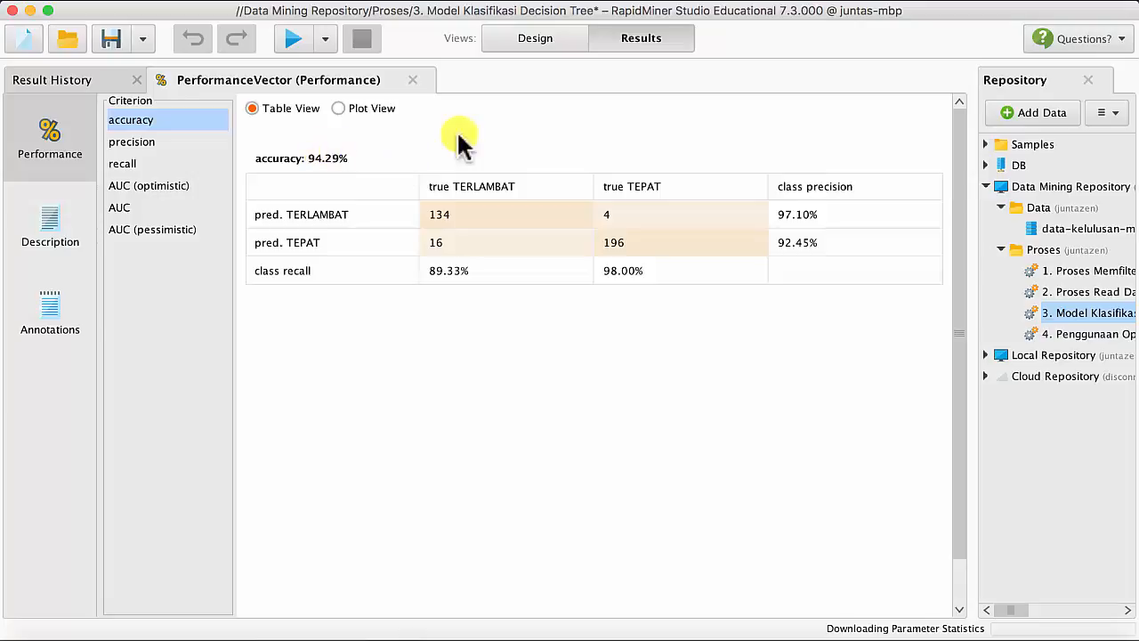
{"action": "left_click", "coordinate": [557, 39]}
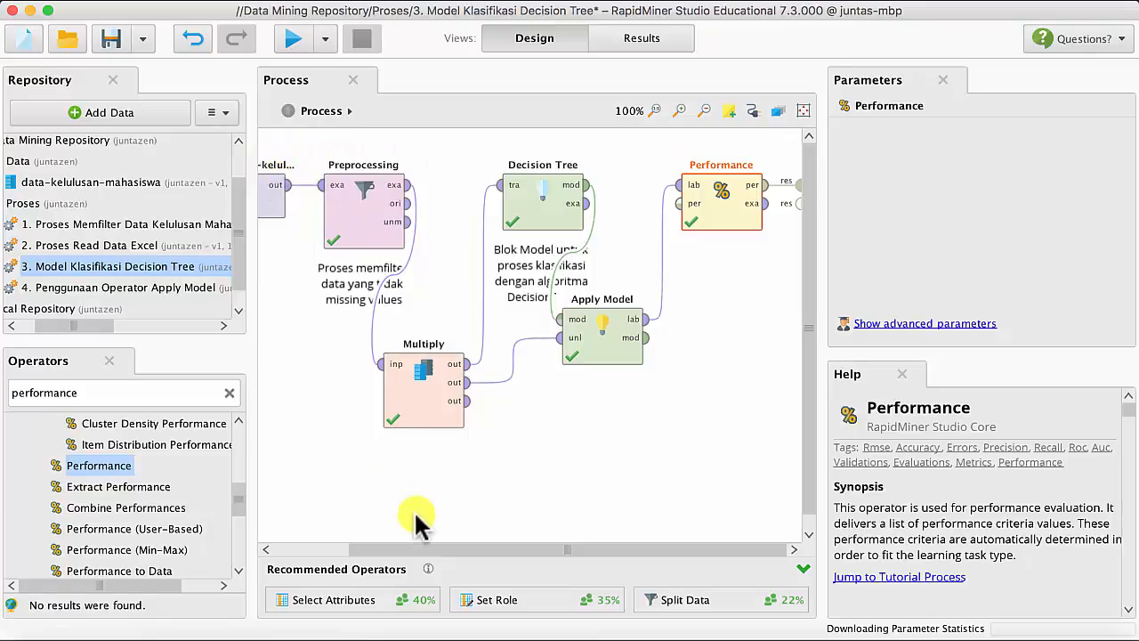
{"action": "left_click_drag", "start_coordinate": [427, 551], "coordinate": [353, 544]}
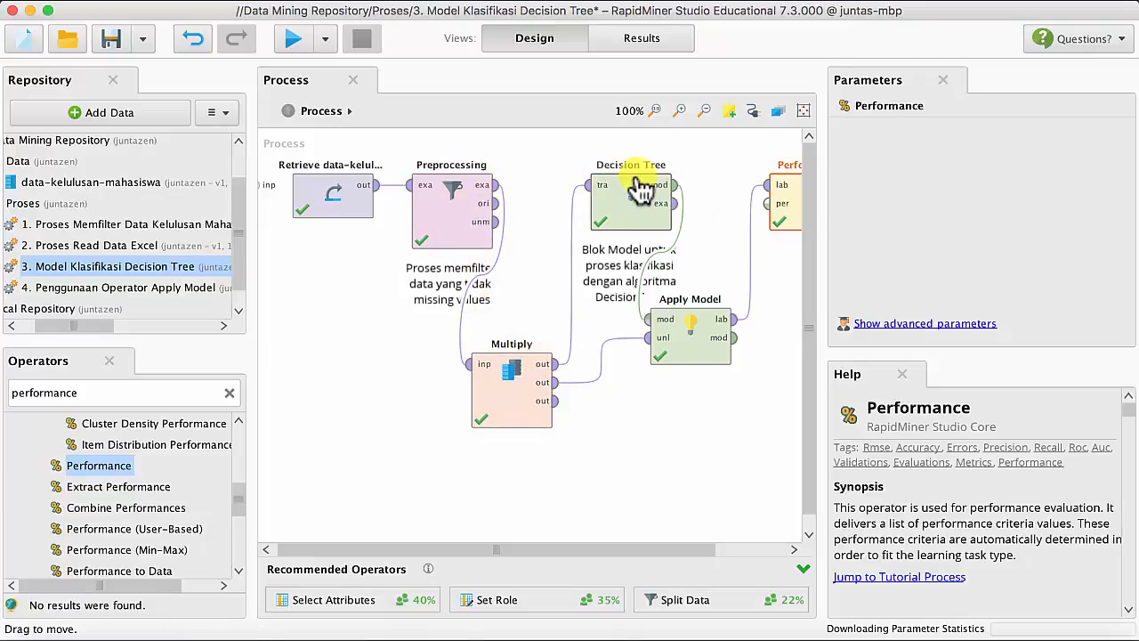
{"action": "left_click_drag", "start_coordinate": [569, 552], "coordinate": [625, 549]}
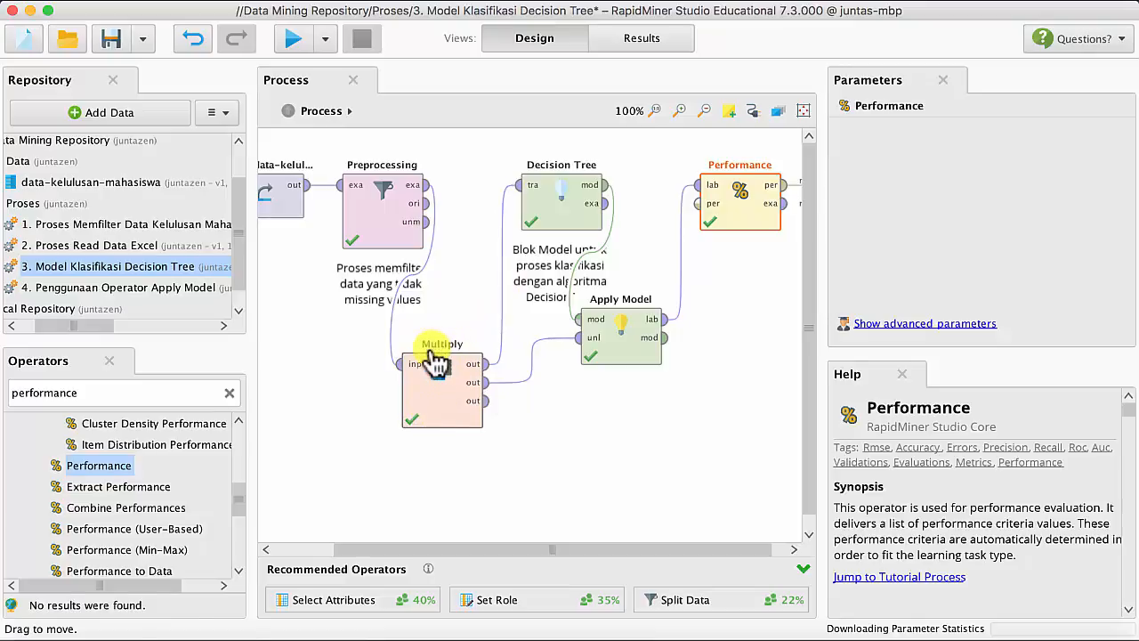
{"action": "mouse_move", "coordinate": [585, 347]}
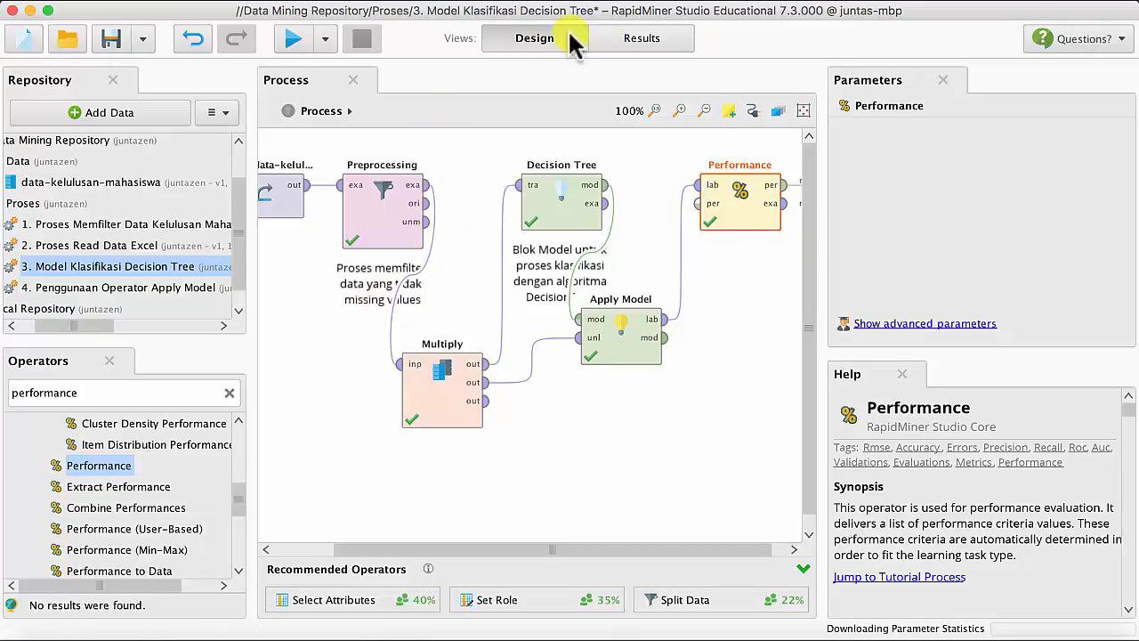
Examine the AUC, precision, recall and accuracy criteria in the PerformanceVector results.
{"action": "left_click", "coordinate": [632, 39]}
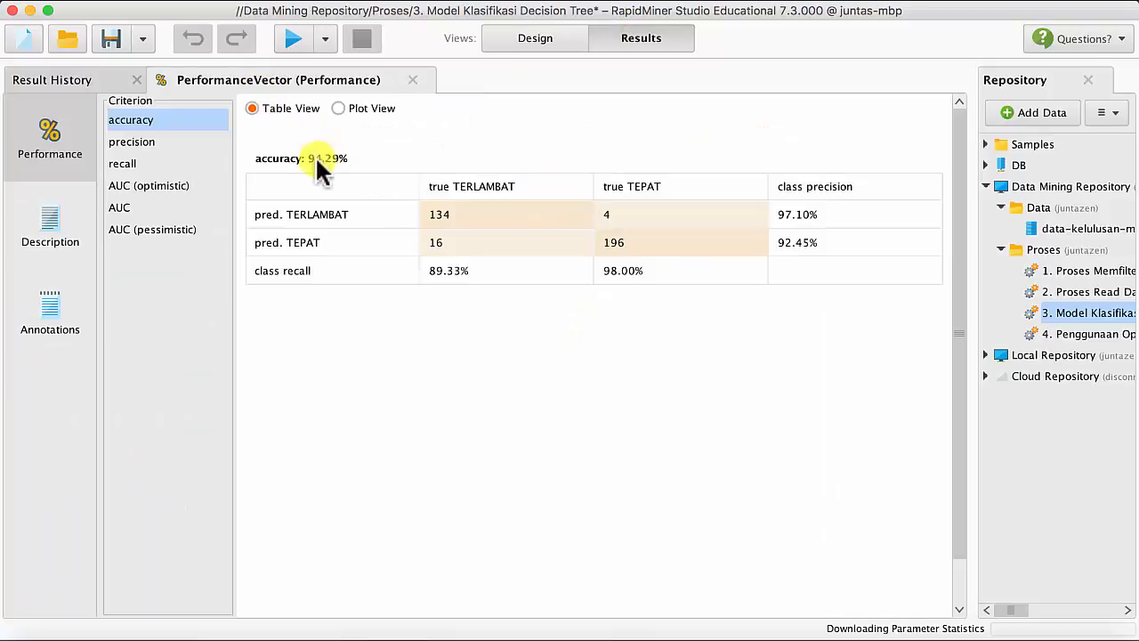
{"action": "left_click", "coordinate": [125, 204]}
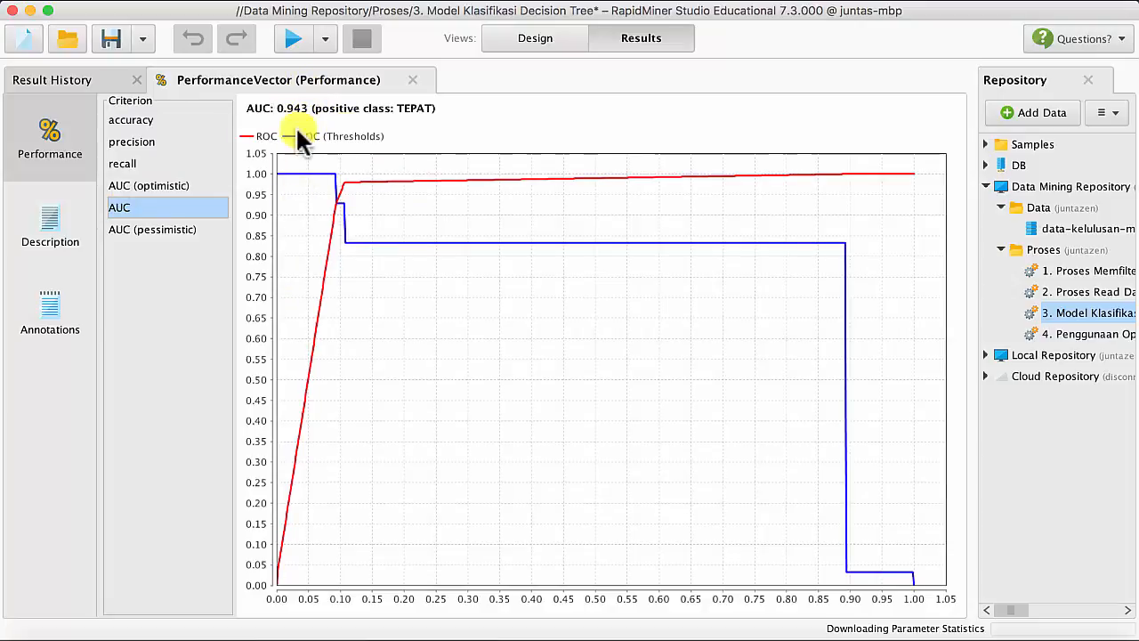
{"action": "left_click", "coordinate": [134, 140]}
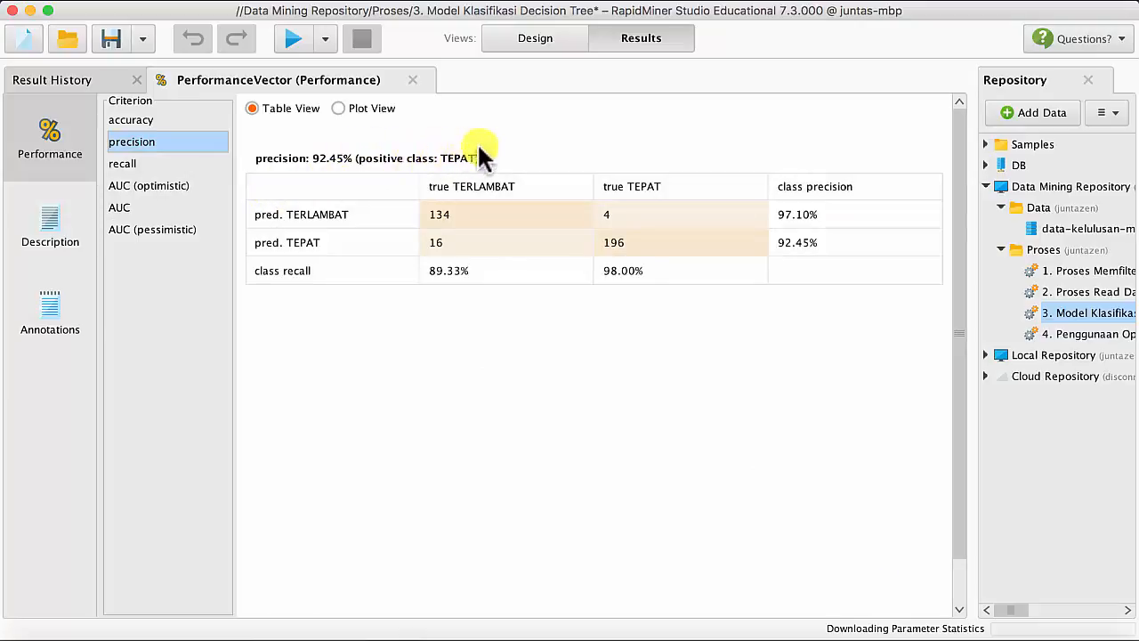
{"action": "left_click", "coordinate": [124, 162]}
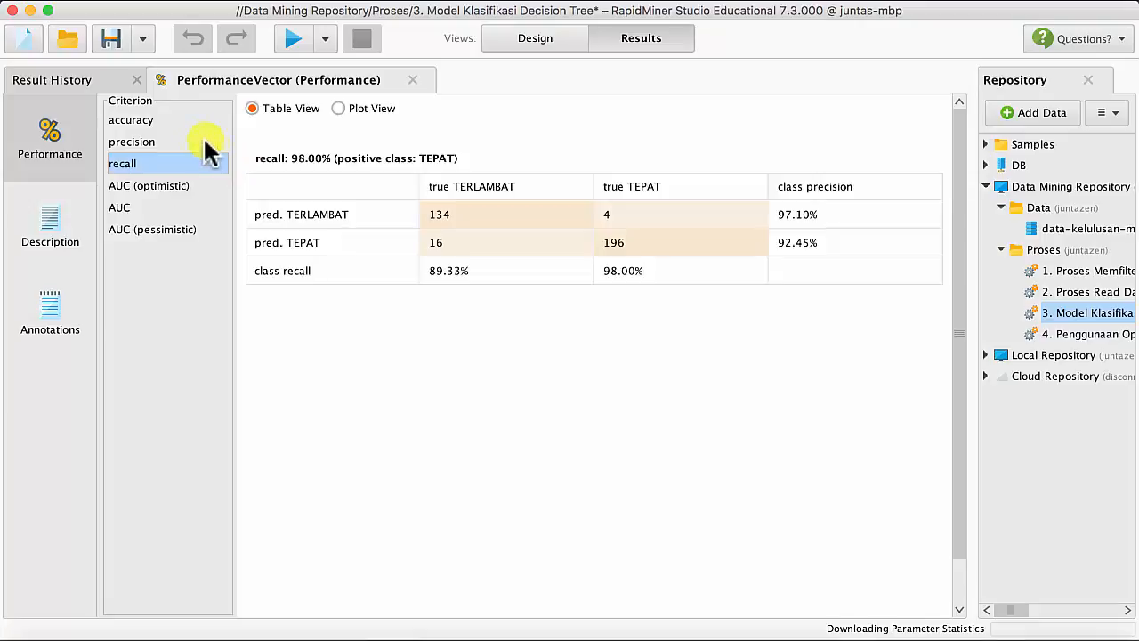
{"action": "left_click", "coordinate": [143, 119]}
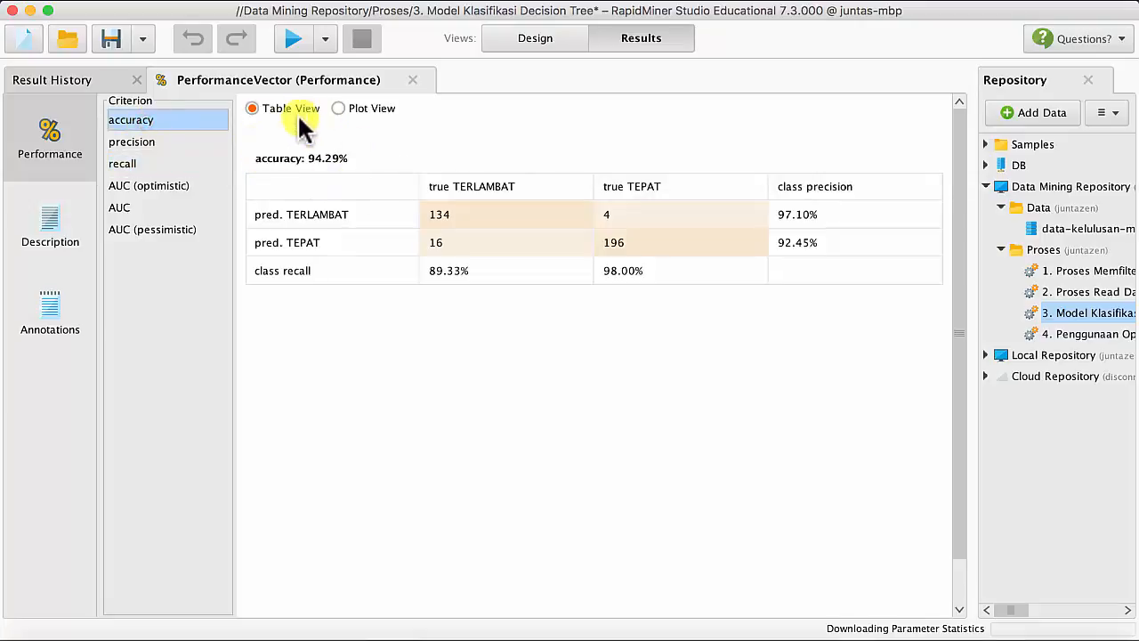
Return to the process design and store the process in the Proses folder as "5. Testing Model Decision Tree".
{"action": "left_click", "coordinate": [535, 41]}
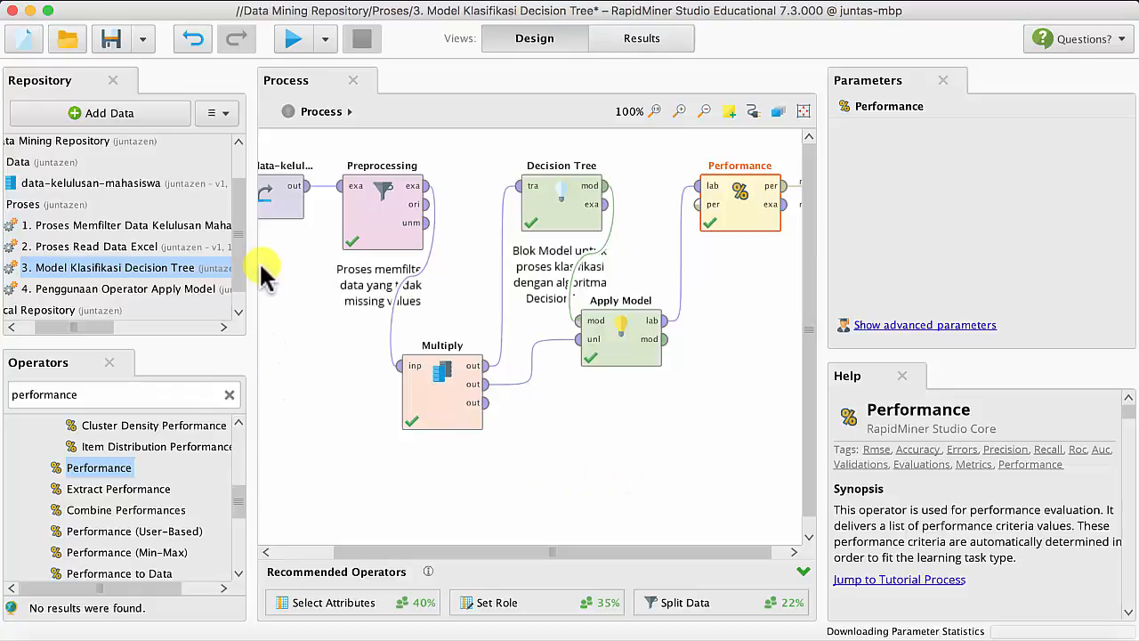
{"action": "left_click", "coordinate": [34, 205]}
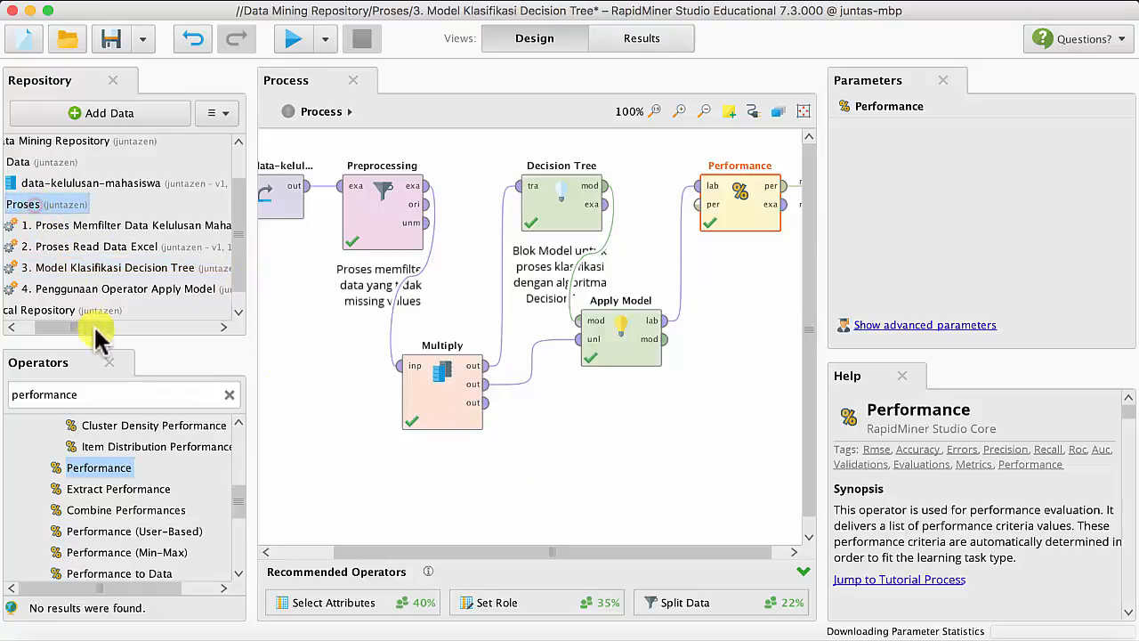
{"action": "left_click_drag", "start_coordinate": [92, 328], "coordinate": [51, 330]}
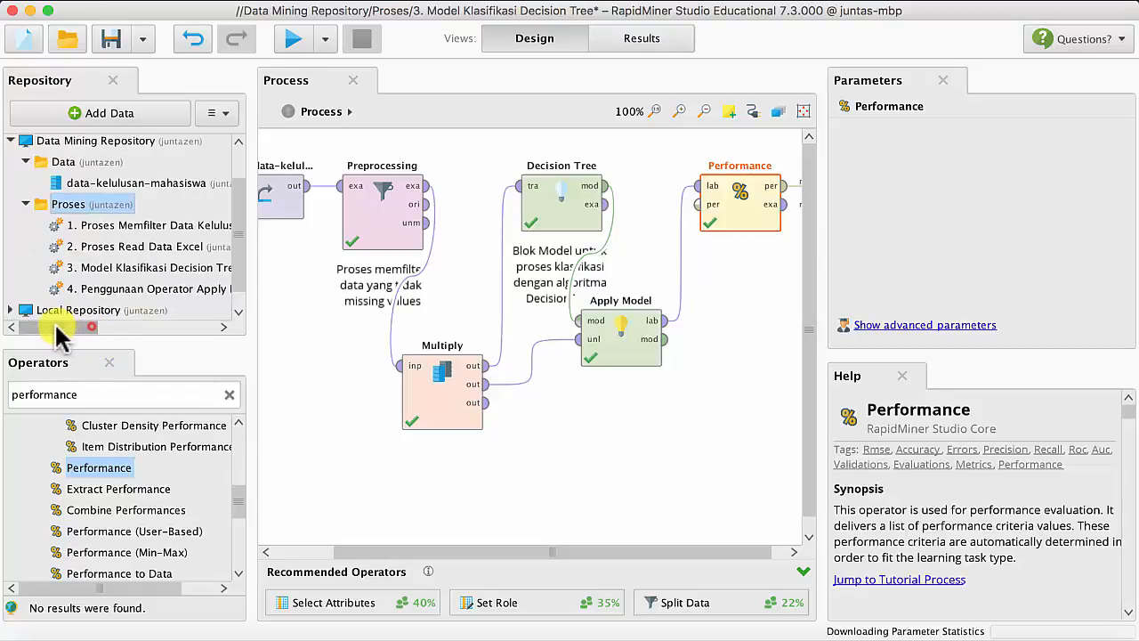
{"action": "right_click", "coordinate": [80, 212]}
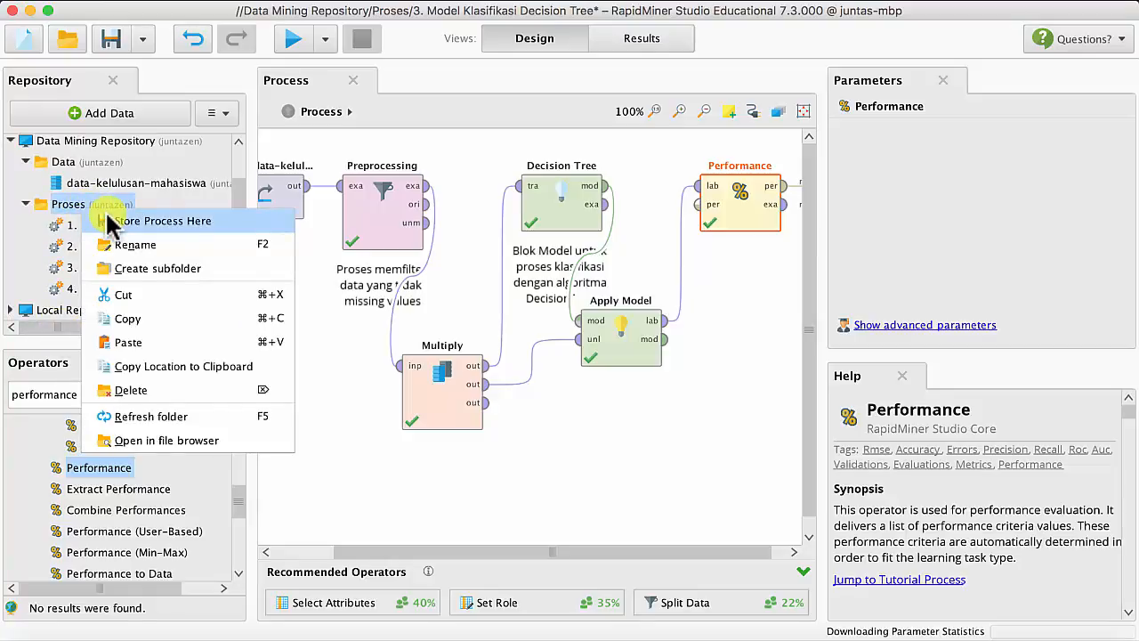
{"action": "left_click", "coordinate": [109, 221]}
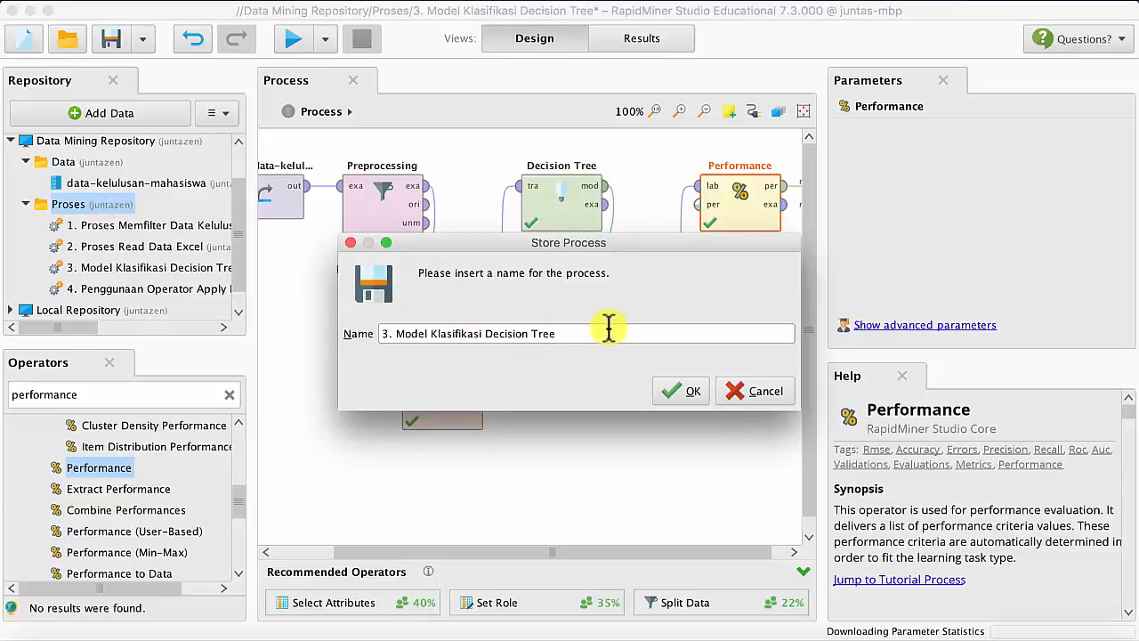
{"action": "double_click", "coordinate": [389, 326]}
{"action": "type", "text": "5"}
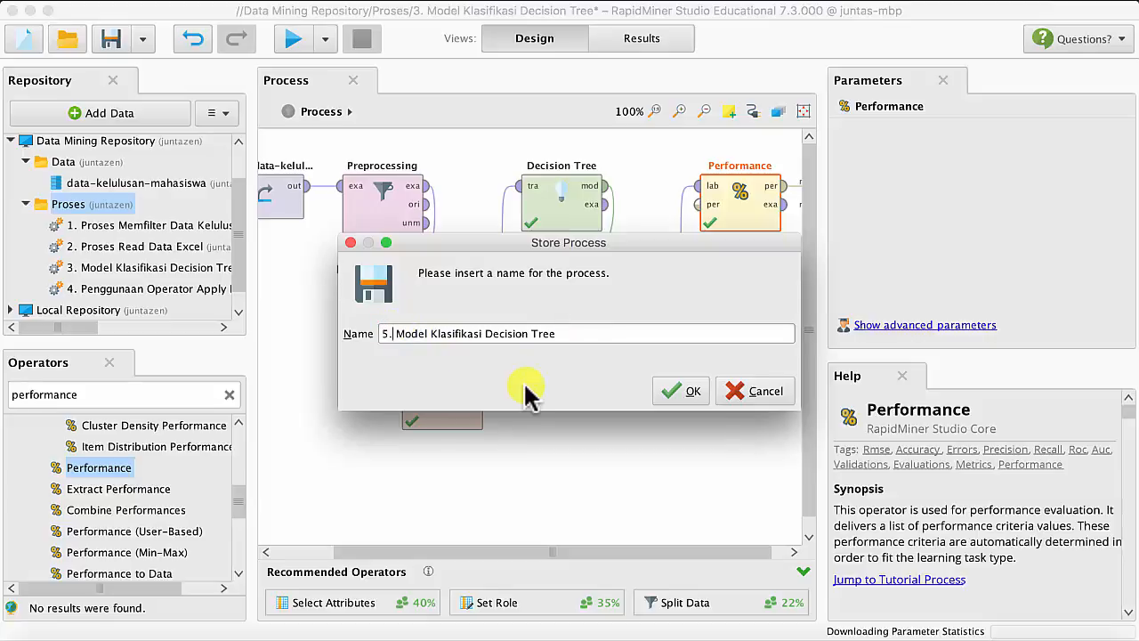
{"action": "key", "text": "shift+Right"}
{"action": "key", "text": "shift+Right"}
{"action": "key", "text": "shift+Right"}
{"action": "key", "text": "shift+Right"}
{"action": "key", "text": "shift+Right"}
{"action": "key", "text": "shift+Right"}
{"action": "key", "text": "shift+Right"}
{"action": "key", "text": "shift+Right"}
{"action": "key", "text": "shift+Right"}
{"action": "key", "text": "shift+Right"}
{"action": "key", "text": "shift+Right"}
{"action": "key", "text": "shift+Right"}
{"action": "key", "text": "shift+Right"}
{"action": "key", "text": "shift+Right"}
{"action": "key", "text": "shift+Right"}
{"action": "key", "text": "shift+Right"}
{"action": "key", "text": "shift+Right"}
{"action": "key", "text": "shift+Right"}
{"action": "key", "text": "shift+Right"}
{"action": "key", "text": "shift+Right"}
{"action": "key", "text": "shift+Right"}
{"action": "key", "text": "shift+Right"}
{"action": "key", "text": "shift+Right"}
{"action": "key", "text": "shift+Right"}
{"action": "key", "text": "shift+Right"}
{"action": "key", "text": "shift+Right"}
{"action": "key", "text": "shift+Right"}
{"action": "key", "text": "shift+Right"}
{"action": "key", "text": "shift+Right"}
{"action": "key", "text": "shift+Right"}
{"action": "key", "text": "shift+Right"}
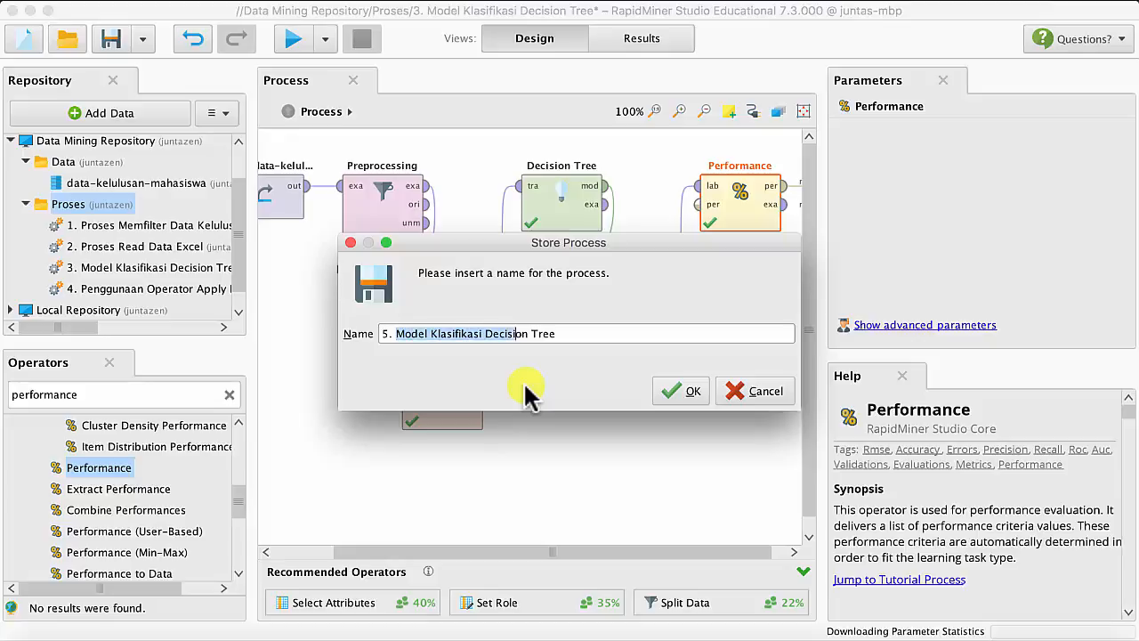
{"action": "type", "text": "Tes"}
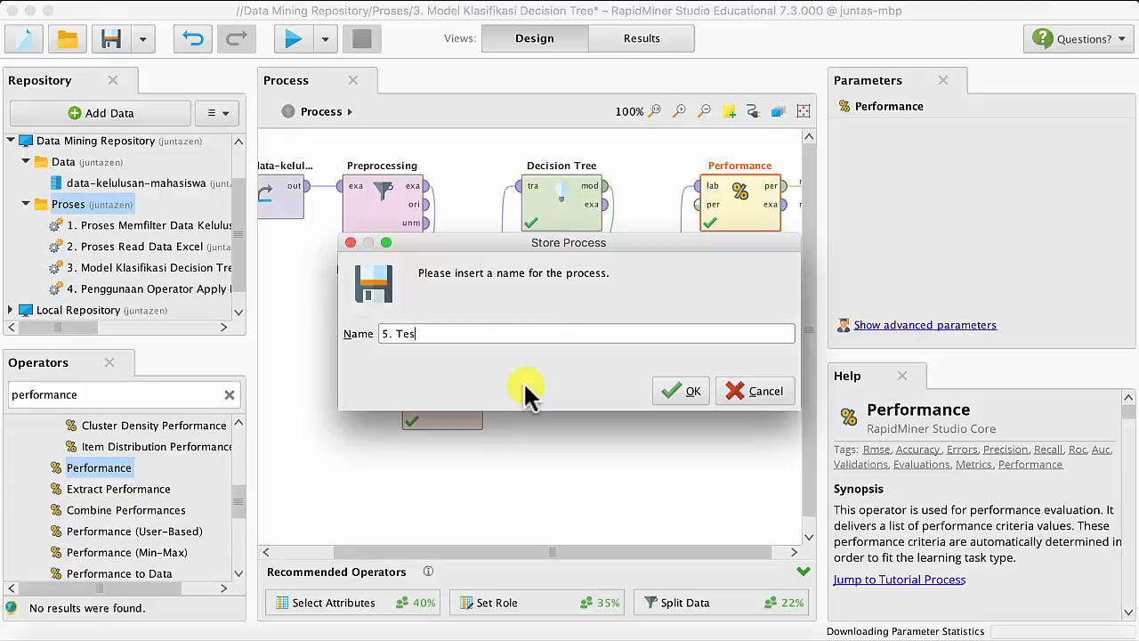
{"action": "type", "text": "ting Model Decision Tree"}
{"action": "left_click", "coordinate": [686, 396]}
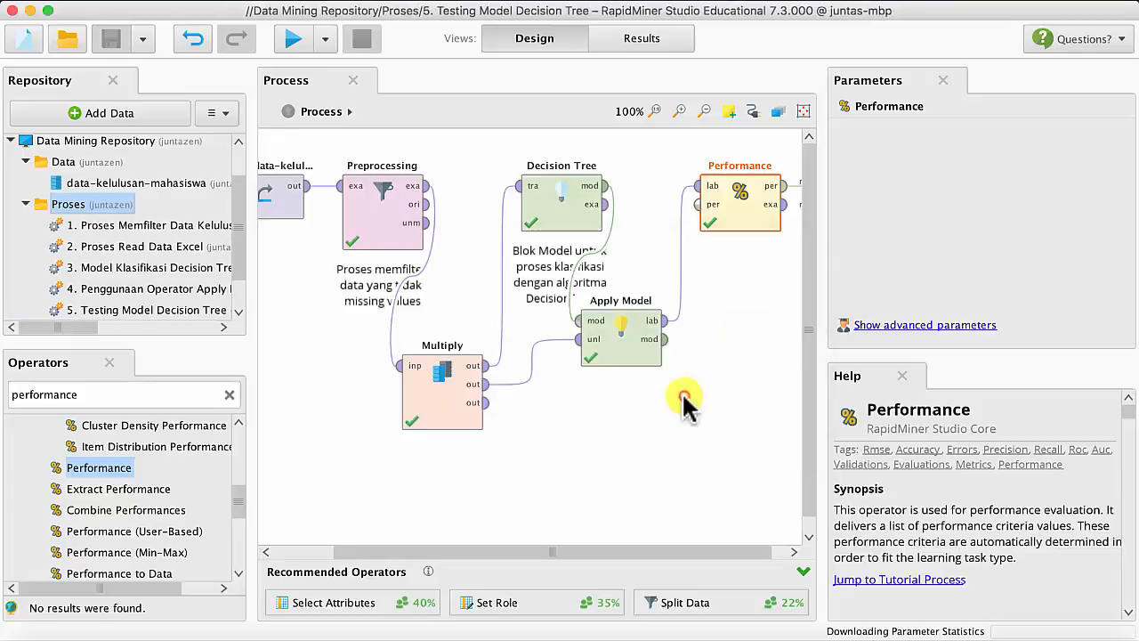